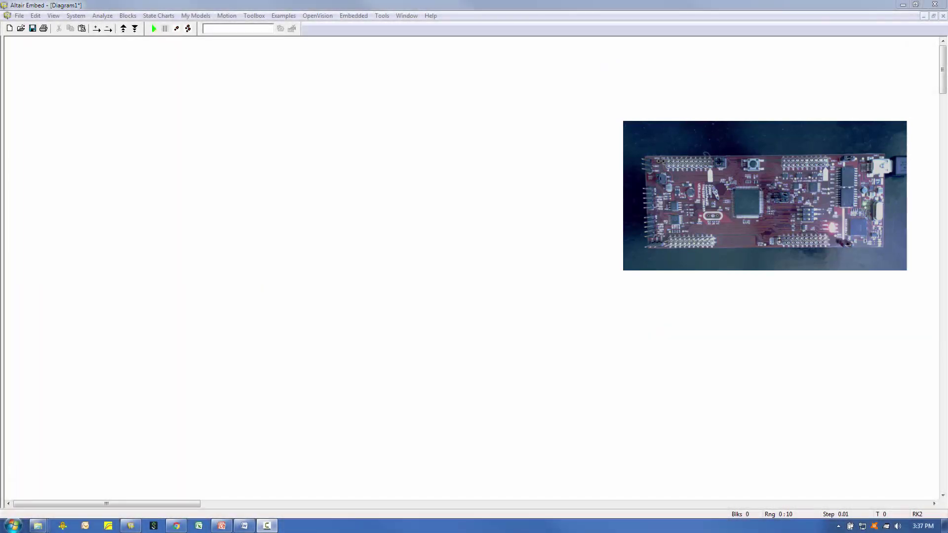
# Set System Properties to run in real time, start 0, time step 0.01, end 10 s
pyautogui.click(95, 76)
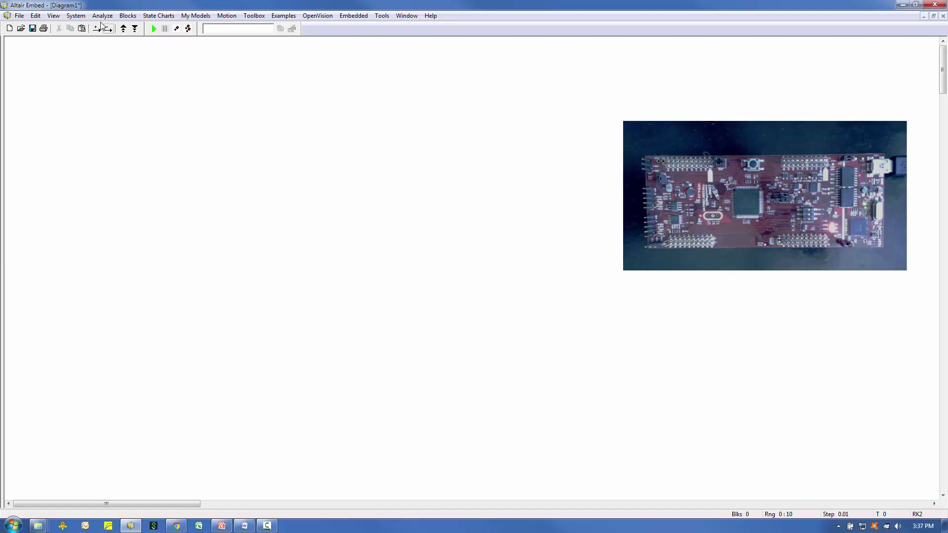
pyautogui.click(75, 15)
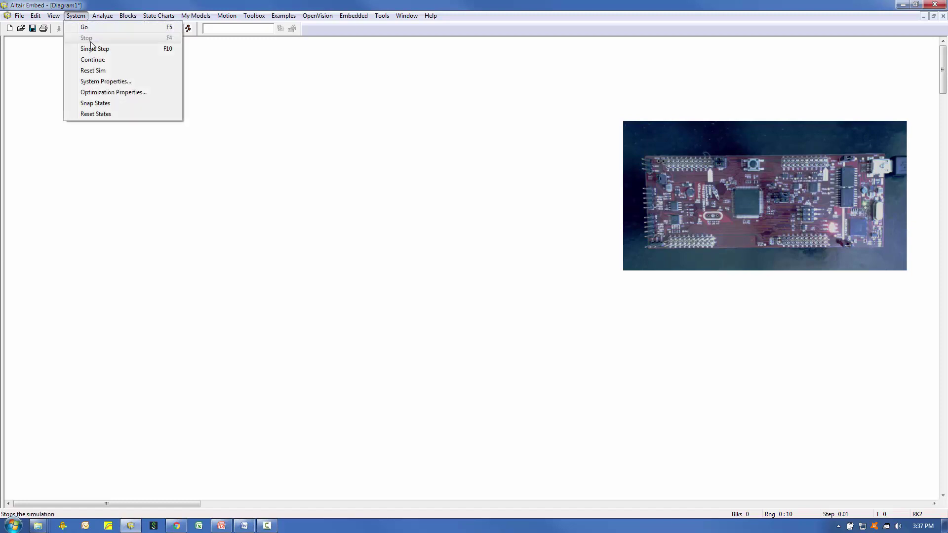
pyautogui.click(96, 82)
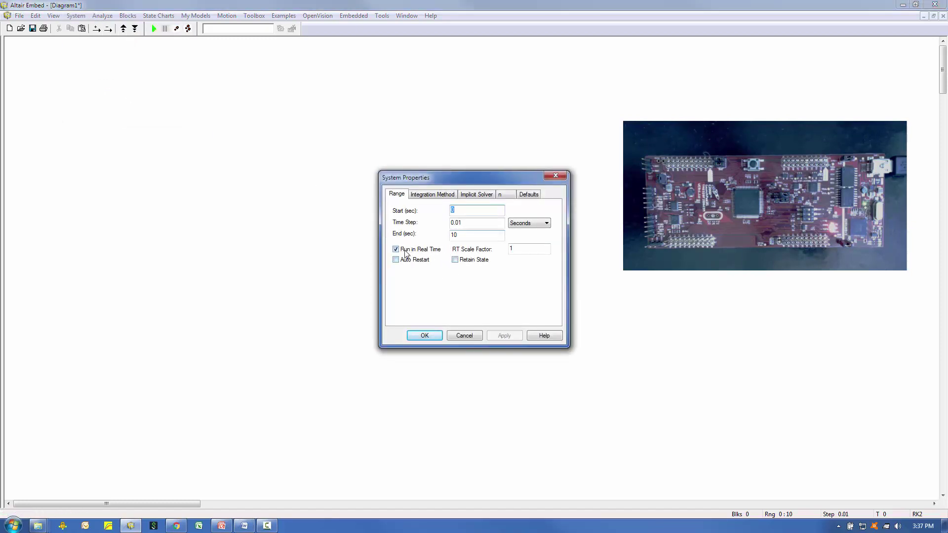
pyautogui.click(425, 335)
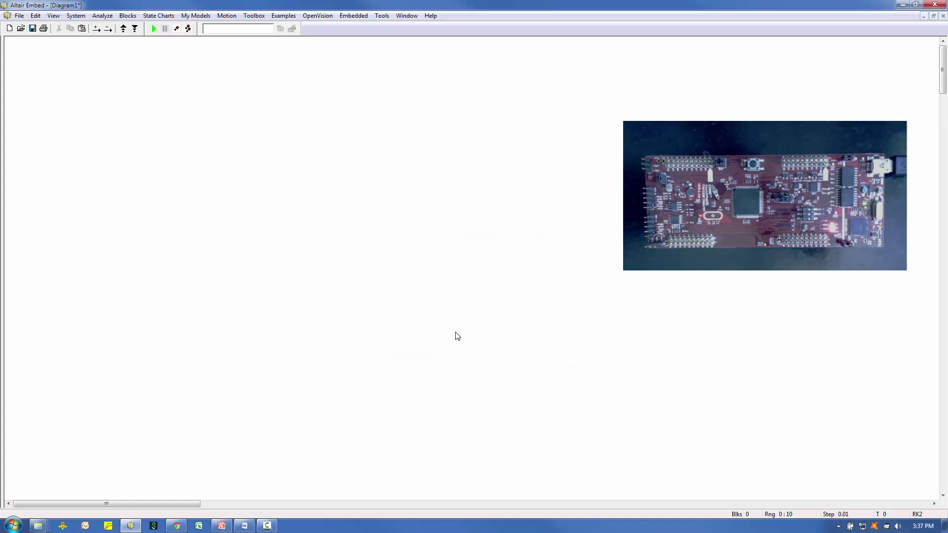
# Open the Piccolo F28x Config to show CPU F28069M, Internal Oscillator 1 and XDS100v2 JTAG
pyautogui.click(361, 16)
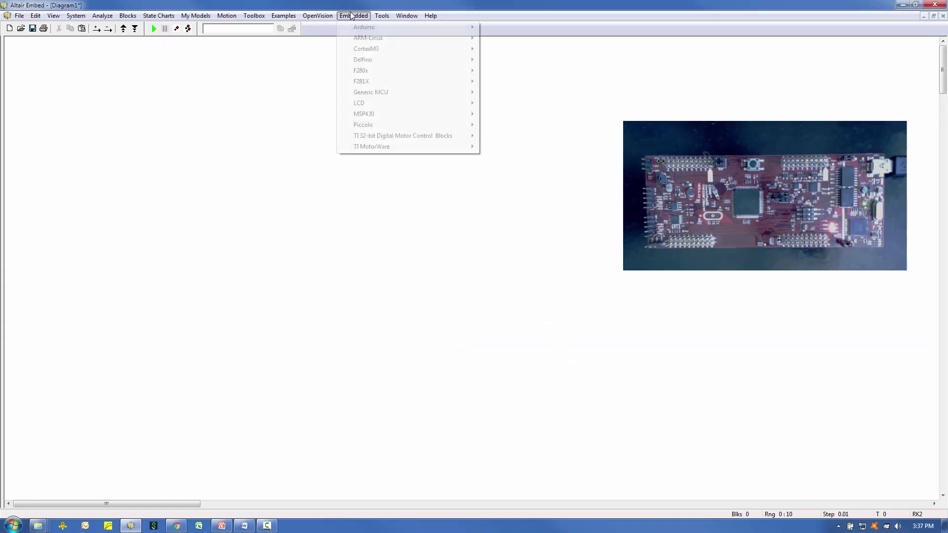
pyautogui.moveTo(377, 126)
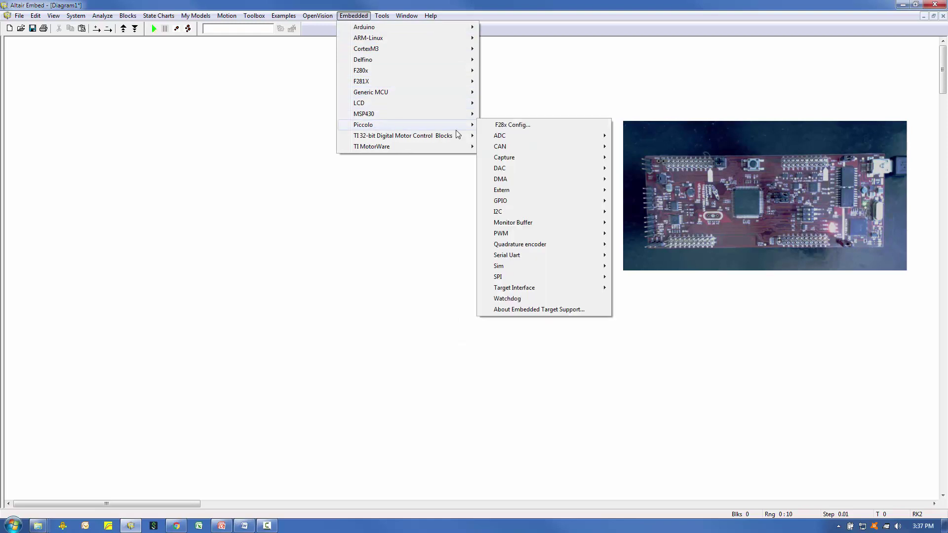
pyautogui.click(514, 125)
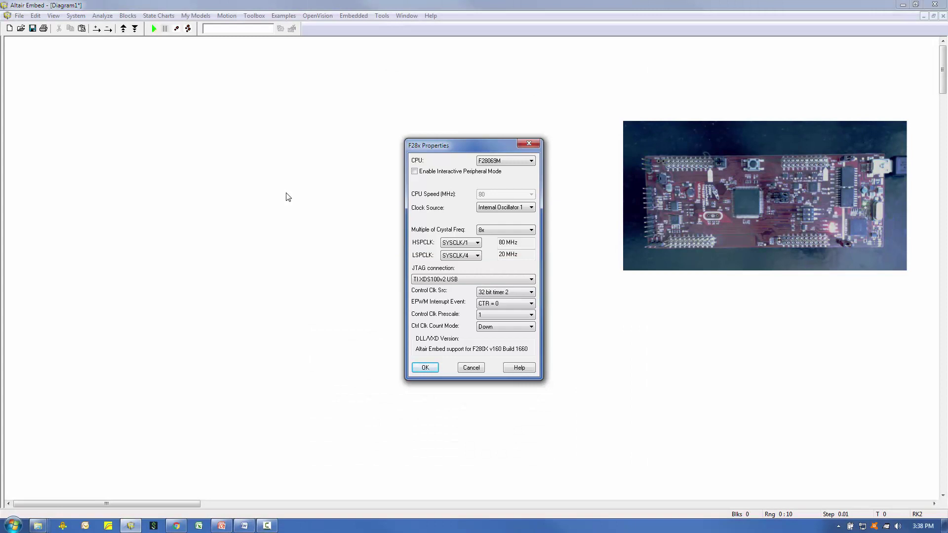
# Accept the F28069M target settings and place a squareWave block with frequency 1
pyautogui.click(425, 368)
pyautogui.click(128, 15)
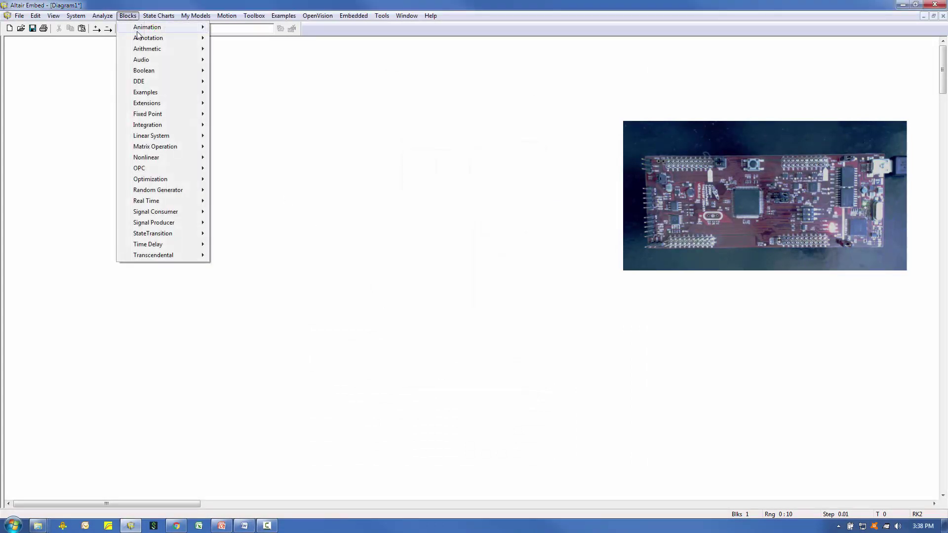
pyautogui.moveTo(168, 222)
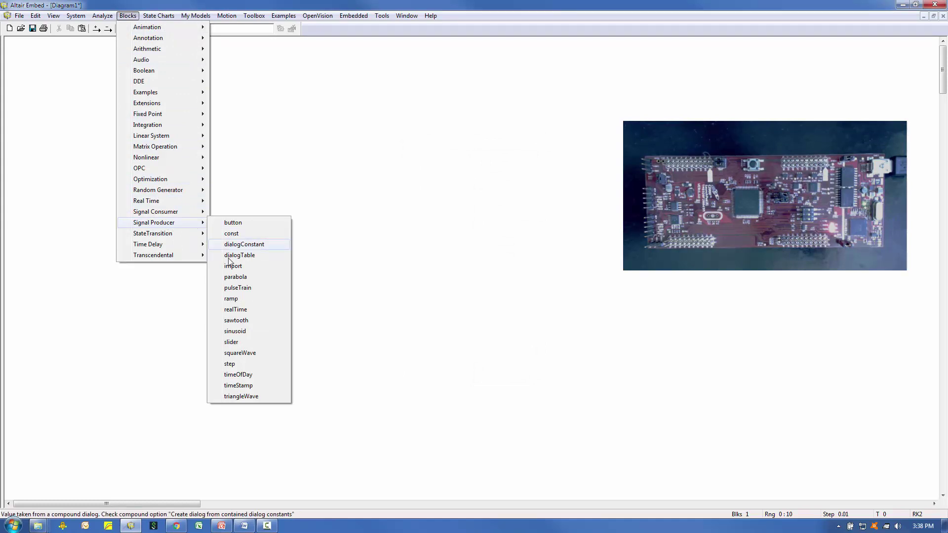
pyautogui.click(240, 352)
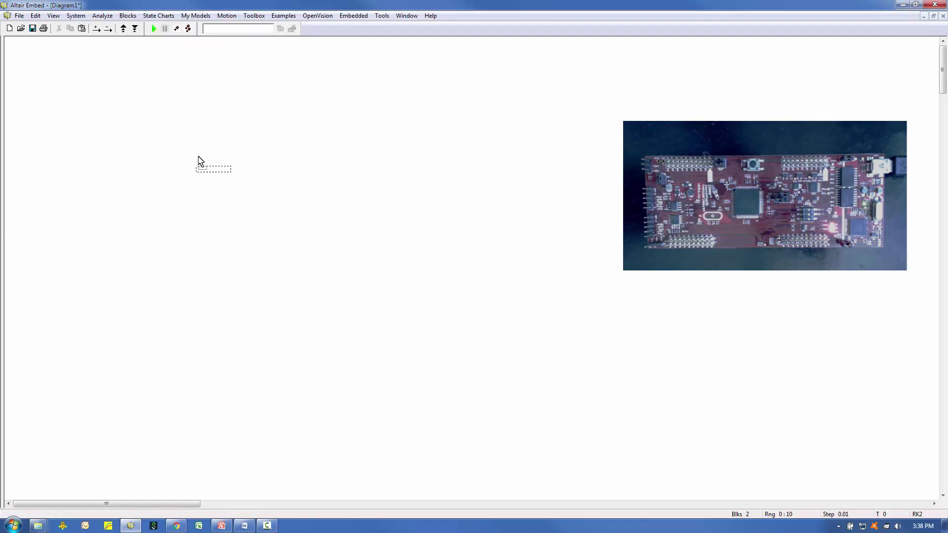
pyautogui.click(187, 143)
pyautogui.doubleClick(186, 140)
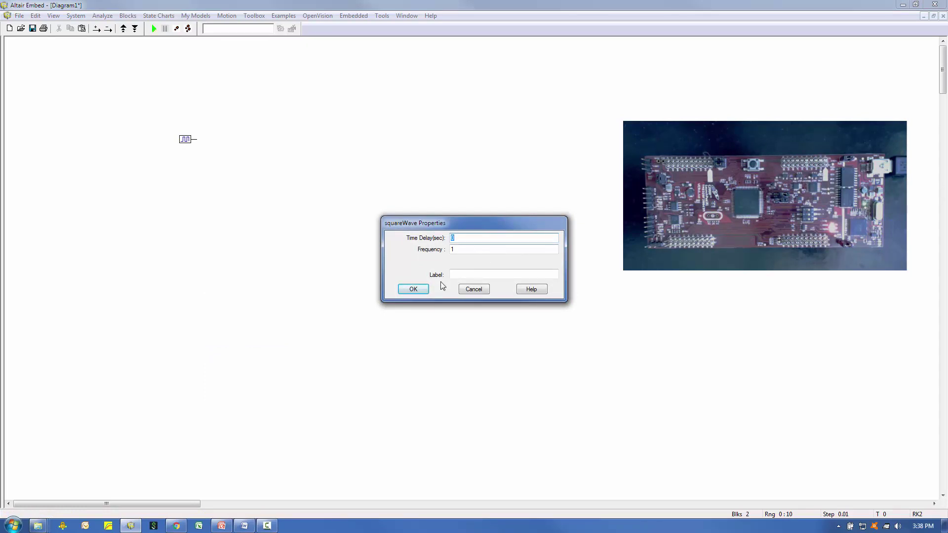
pyautogui.click(420, 294)
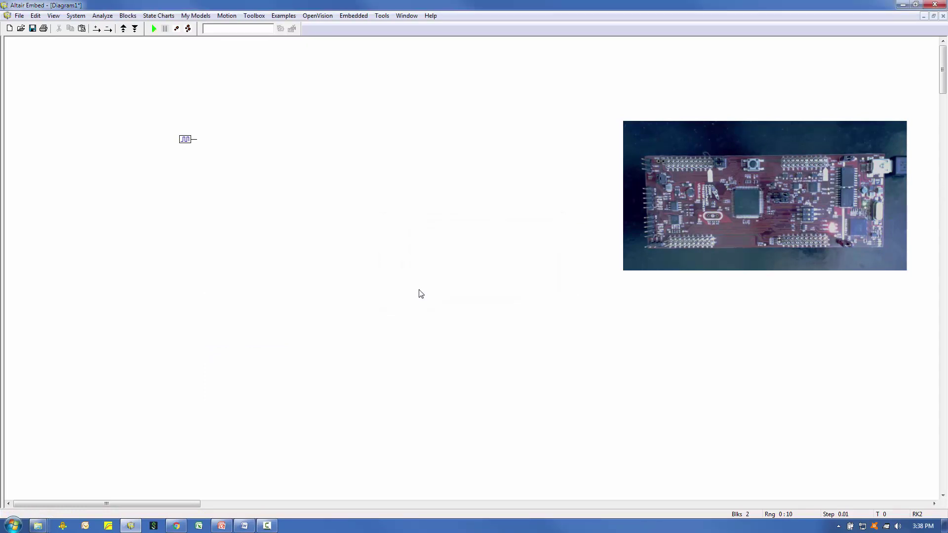
# Add a Boolean not block below the square wave and wire the square wave into it
pyautogui.click(128, 15)
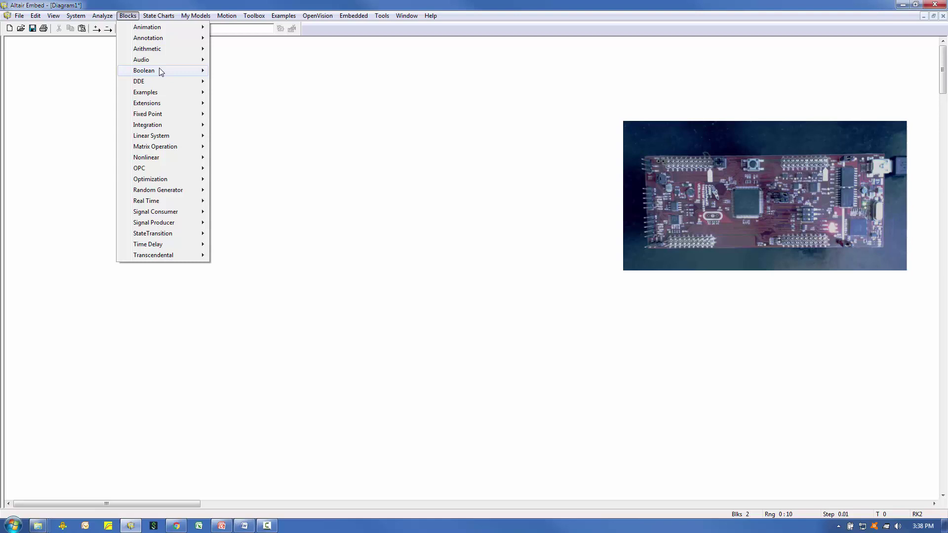
pyautogui.moveTo(159, 70)
pyautogui.click(237, 147)
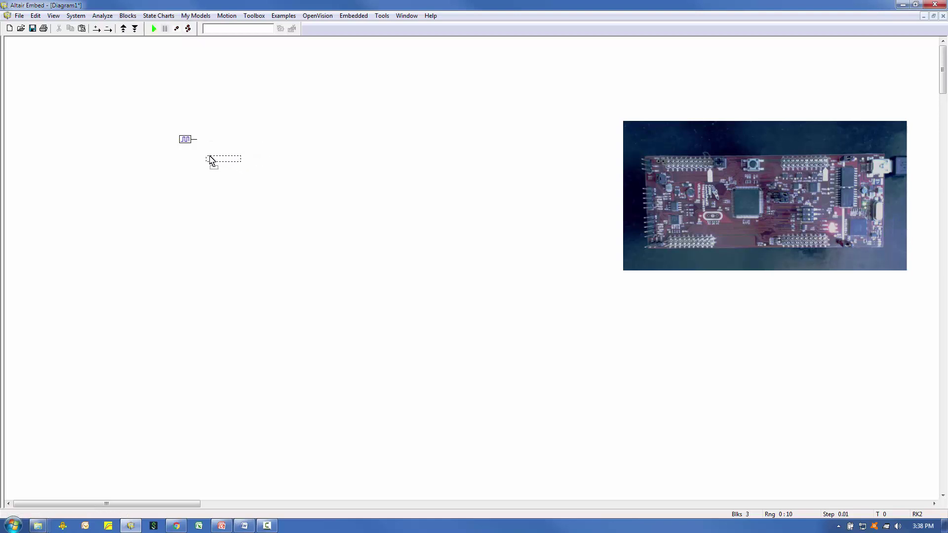
pyautogui.click(206, 159)
pyautogui.moveTo(206, 159); pyautogui.dragTo(197, 139)
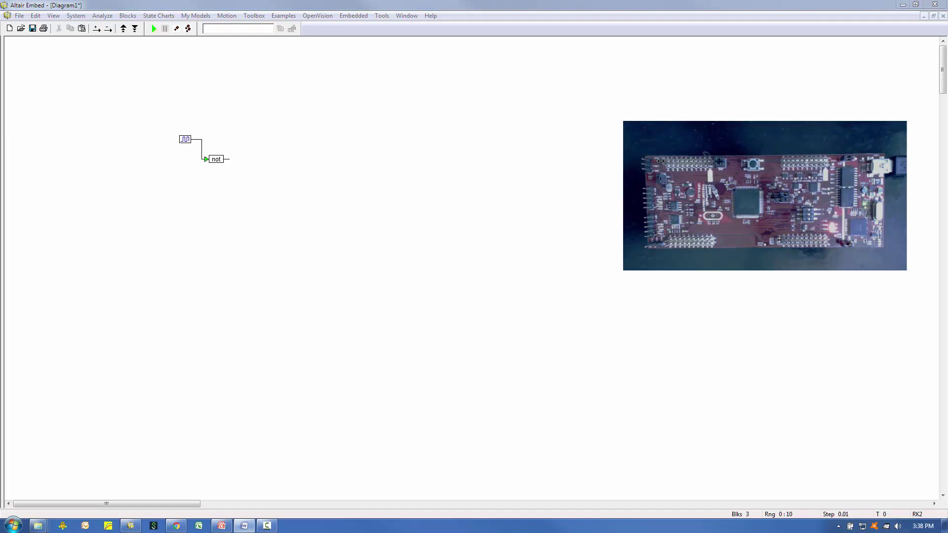
# Add an F28069M GPIO output on channel 34 and wire the square wave into it
pyautogui.click(354, 16)
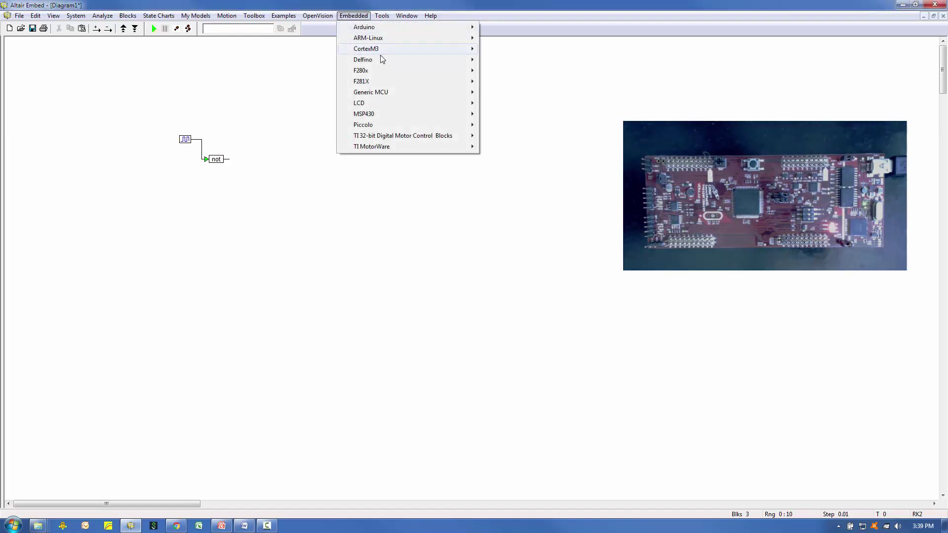
pyautogui.moveTo(382, 125)
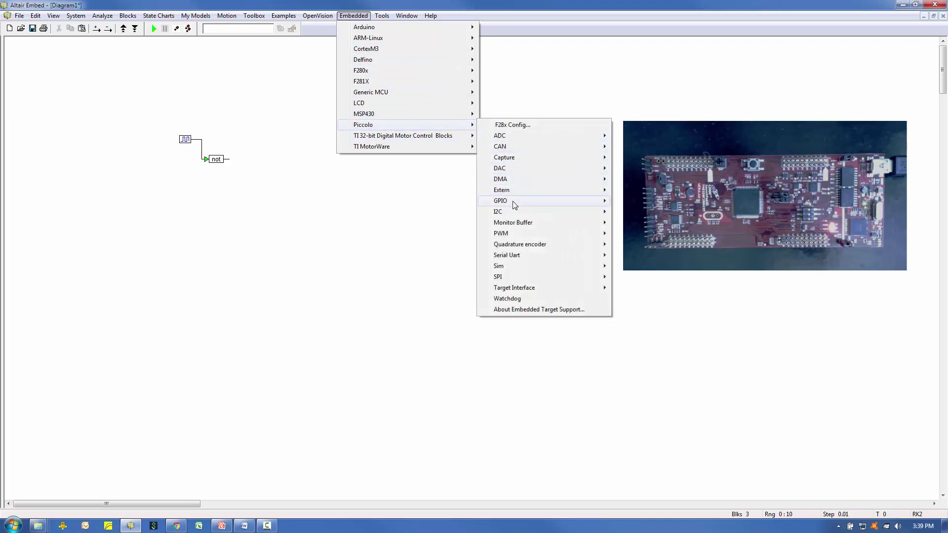
pyautogui.moveTo(513, 205)
pyautogui.click(637, 225)
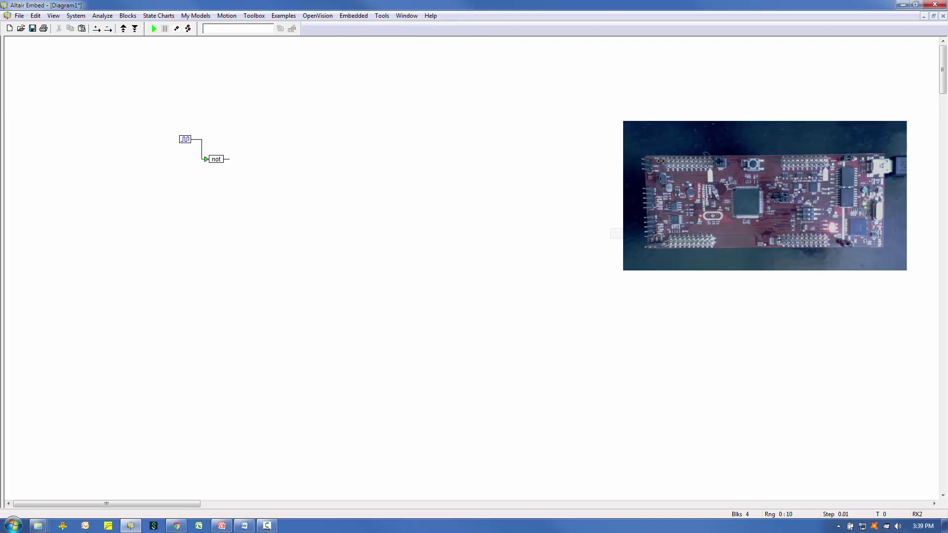
pyautogui.click(268, 140)
pyautogui.doubleClick(297, 139)
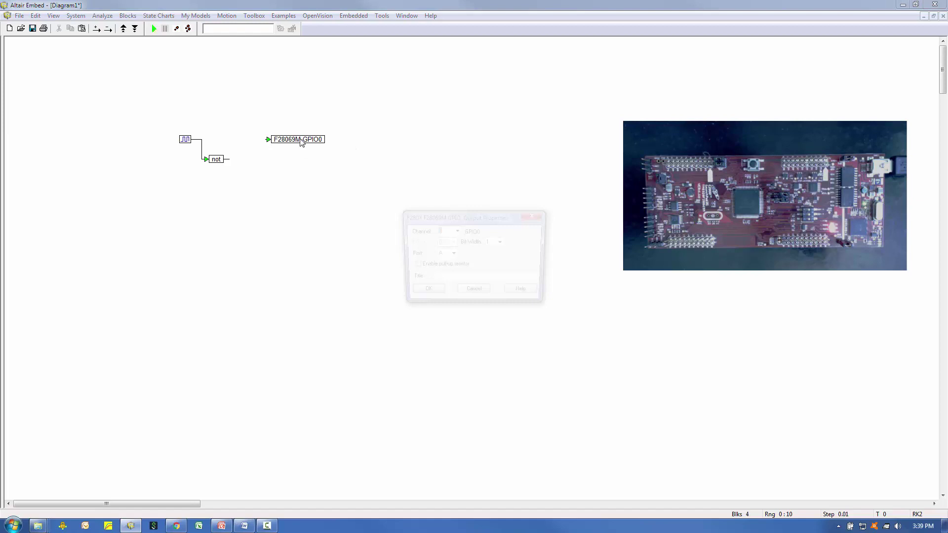
pyautogui.write('34')
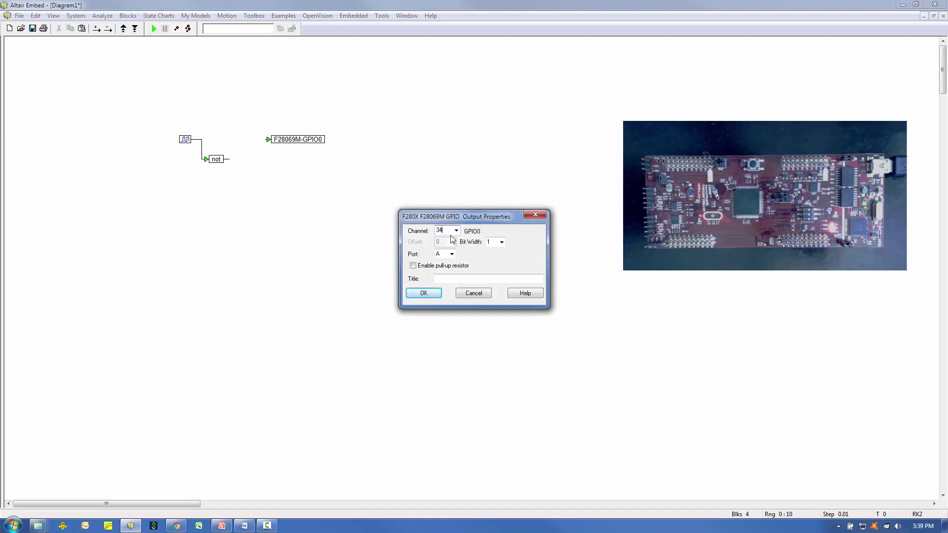
pyautogui.click(424, 293)
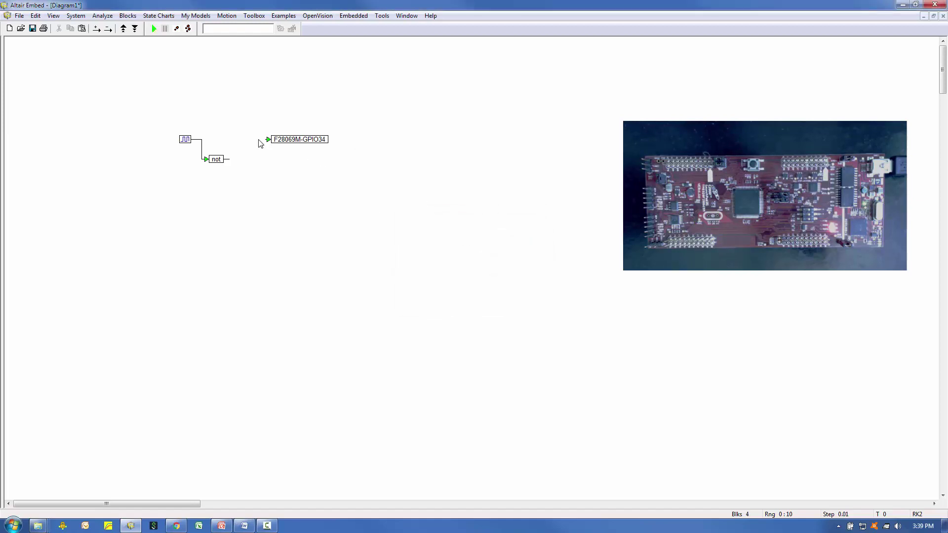
pyautogui.moveTo(267, 140); pyautogui.dragTo(200, 140)
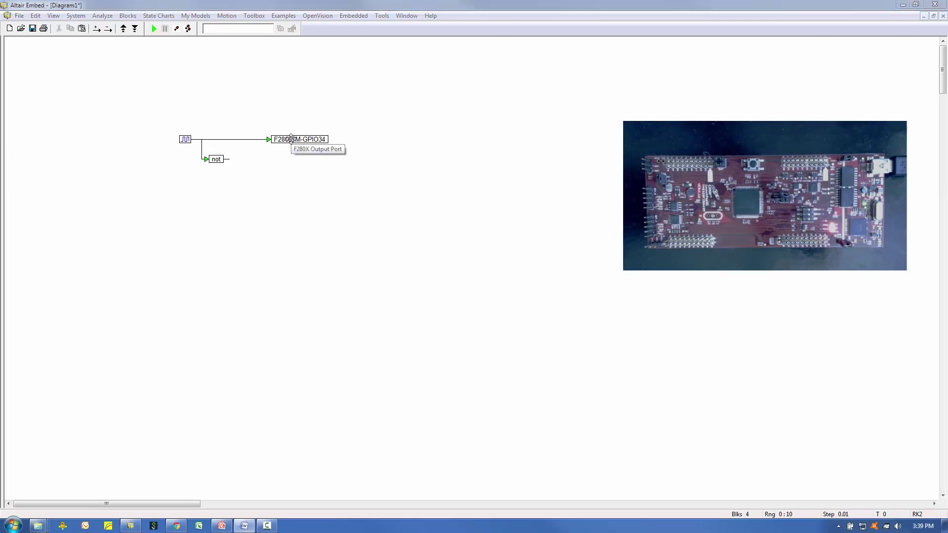
# Copy the output block, set it to GPIO39, and wire the not block into it
pyautogui.moveTo(291, 138); pyautogui.dragTo(297, 158)
pyautogui.rightClick(282, 159)
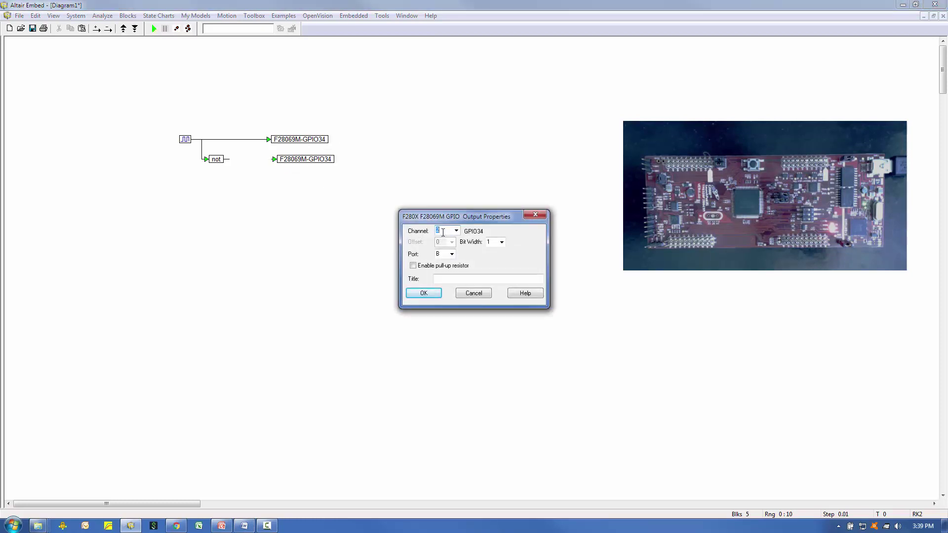
pyautogui.write('7')
pyautogui.click(423, 293)
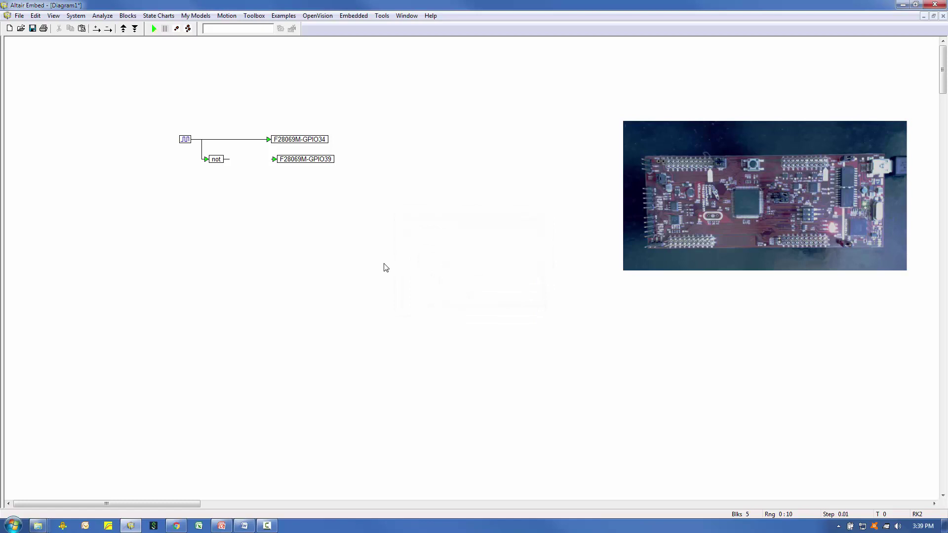
pyautogui.moveTo(275, 159); pyautogui.dragTo(229, 159)
# Compile the LED diagram into Diagram1.out from Code Gen and close the compiler console
pyautogui.click(383, 16)
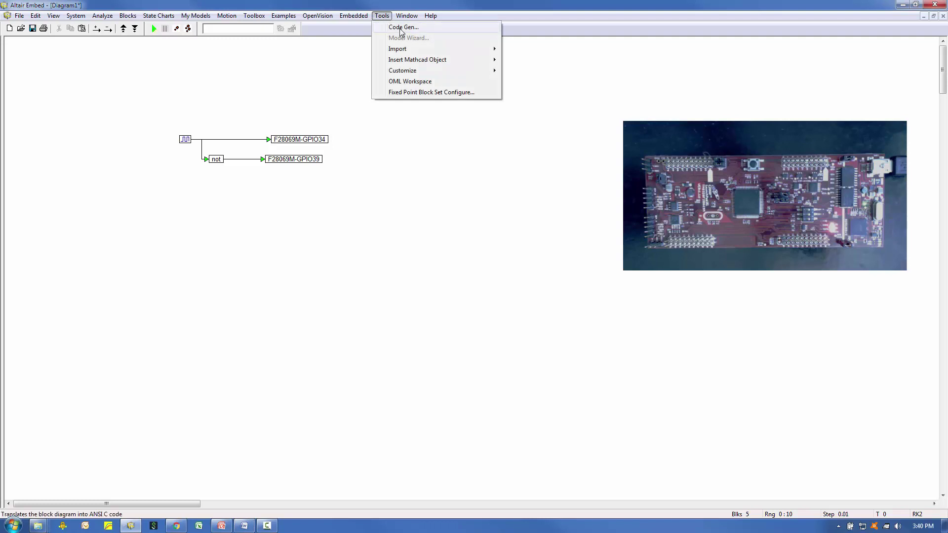
pyautogui.click(402, 28)
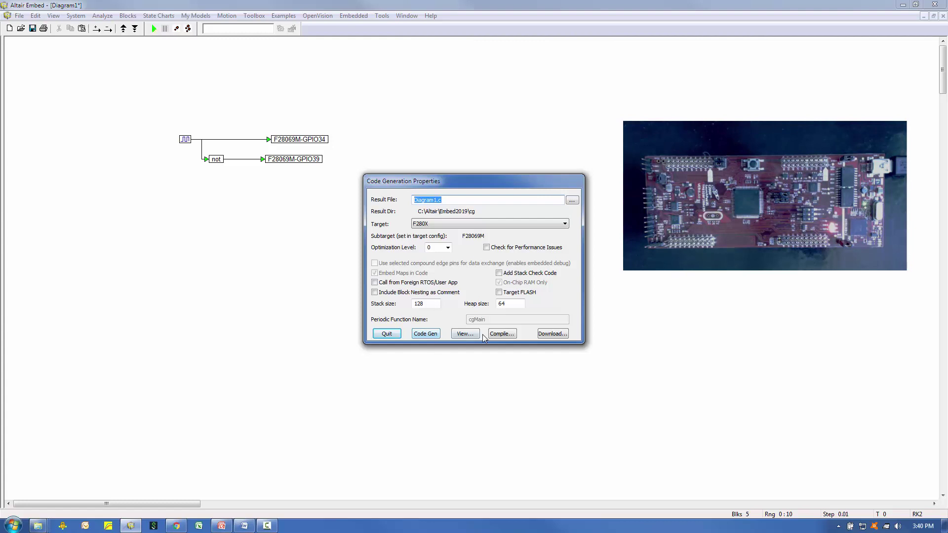
pyautogui.click(503, 334)
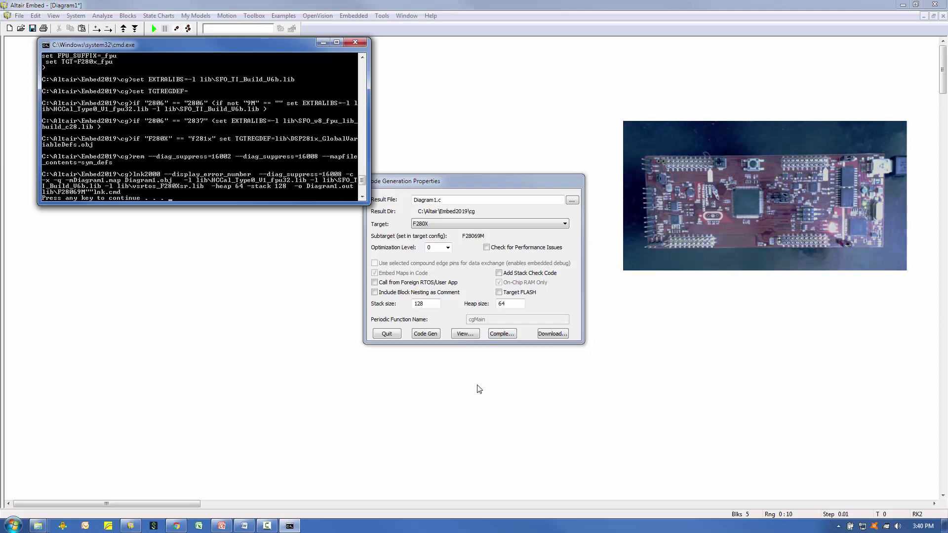
pyautogui.press('Return')
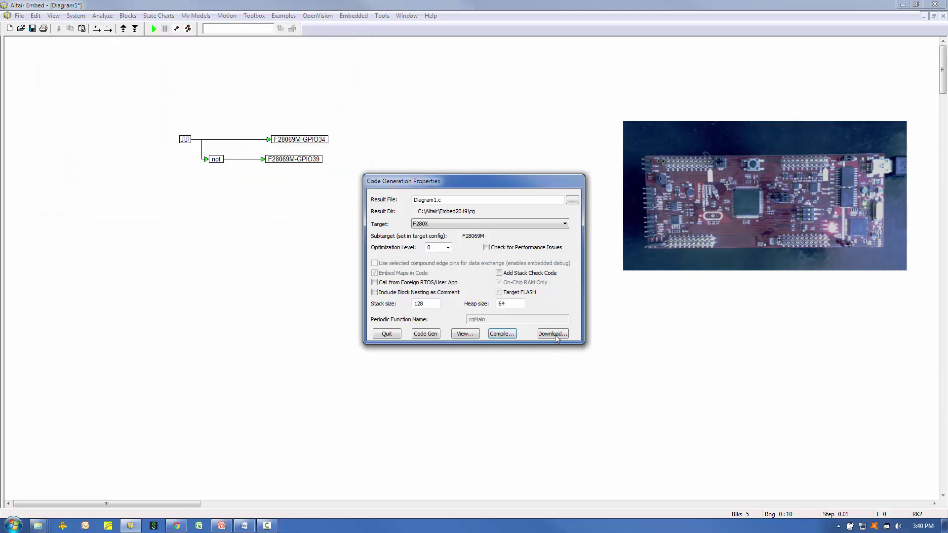
# Download Diagram1.out to the F28069M board and close the download window
pyautogui.click(555, 334)
pyautogui.click(495, 299)
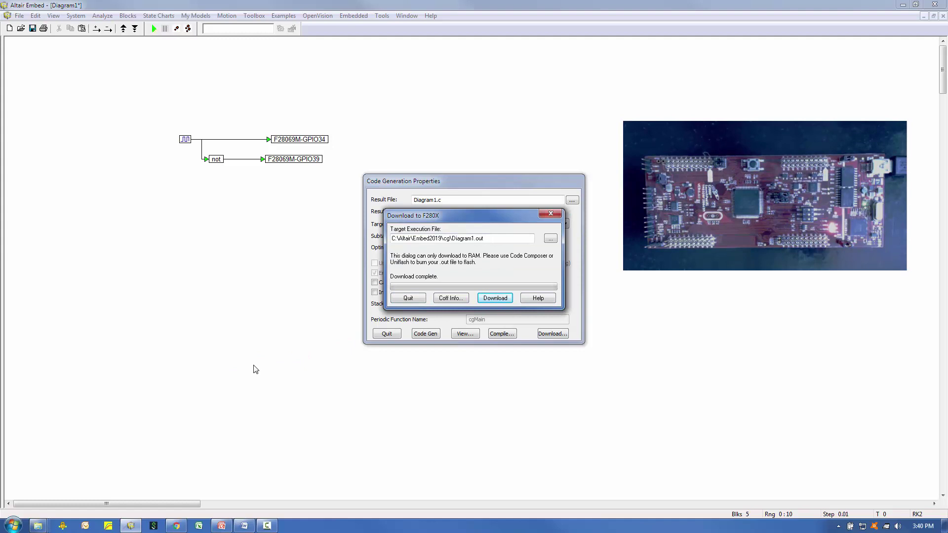
pyautogui.click(416, 301)
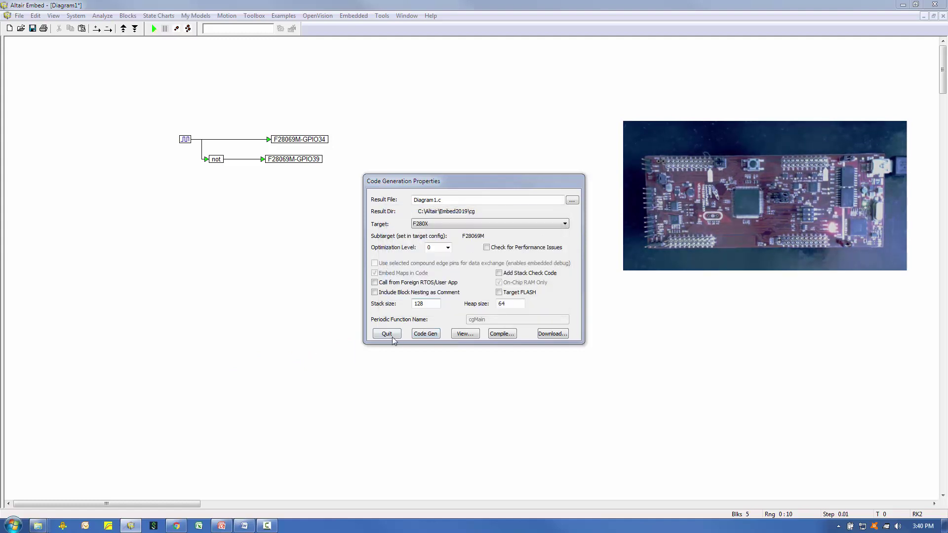
# Quit the Code Generation dialog
pyautogui.click(390, 335)
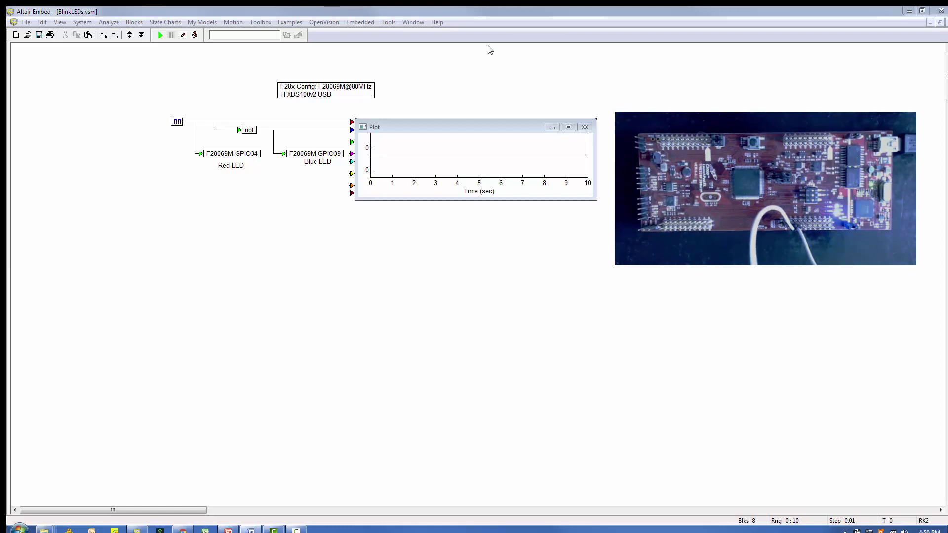
# Add a GPIO output on channel 50 below the Red LED, fed by the pulse signal
pyautogui.click(360, 22)
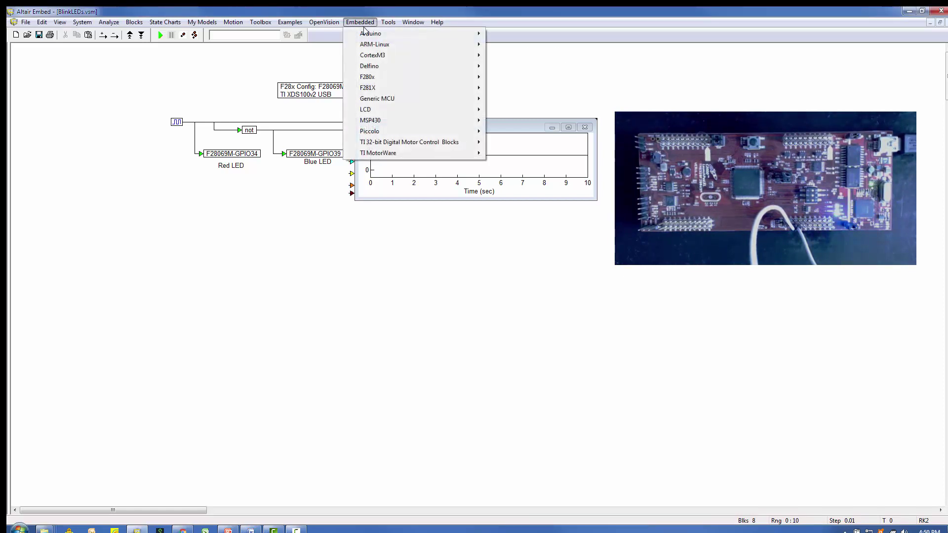
pyautogui.moveTo(388, 133)
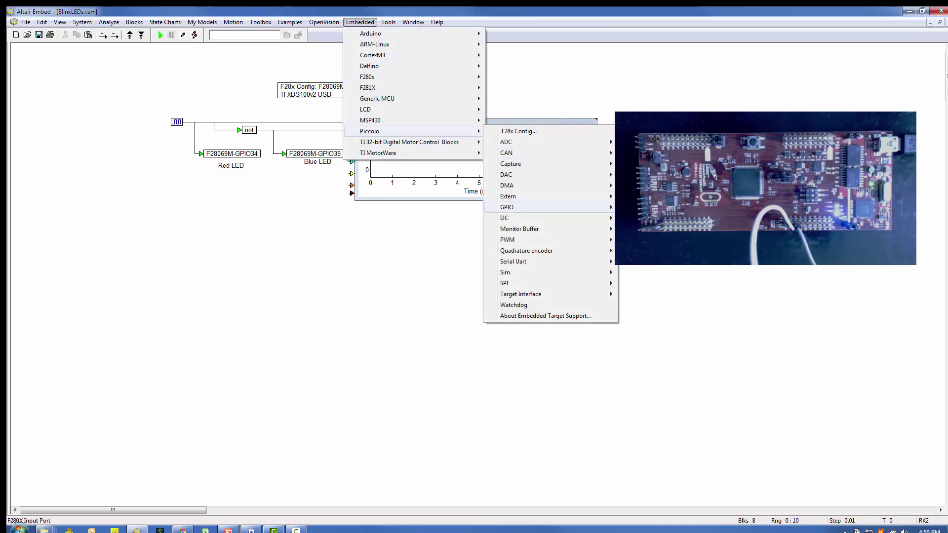
pyautogui.click(642, 207)
pyautogui.click(209, 198)
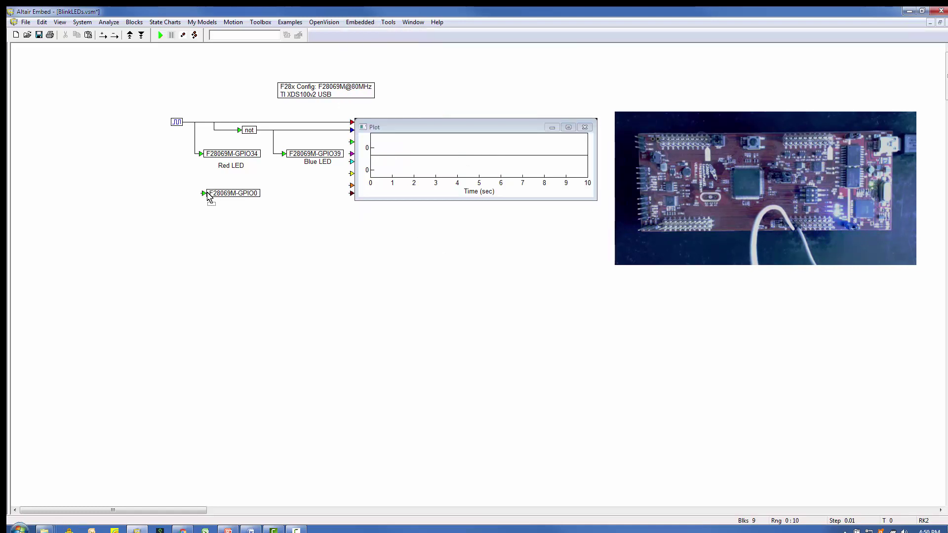
pyautogui.rightClick(228, 194)
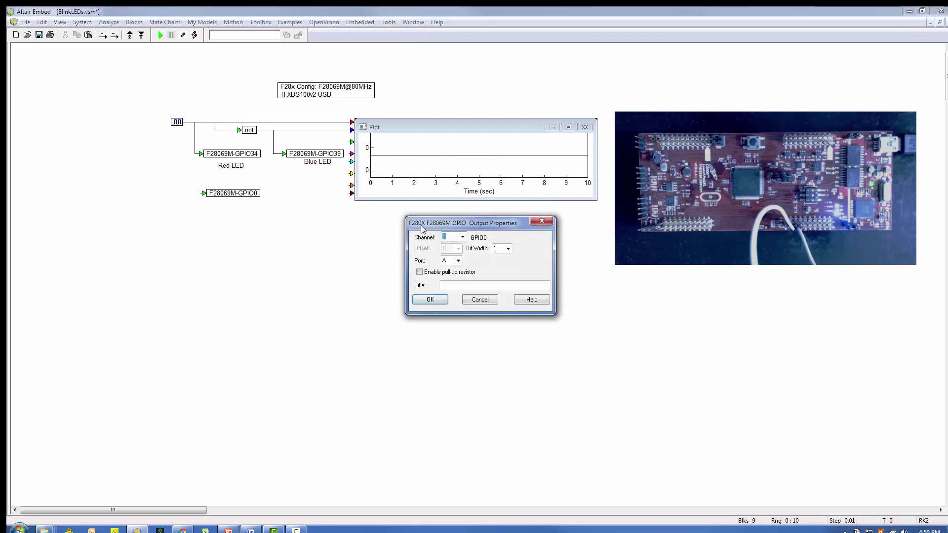
pyautogui.write('50')
pyautogui.press('Return')
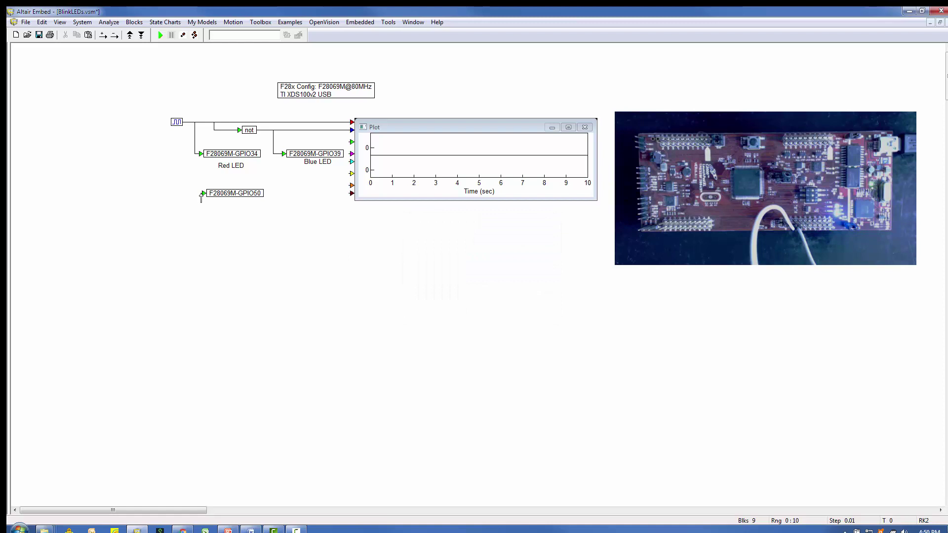
pyautogui.moveTo(202, 194); pyautogui.dragTo(188, 139)
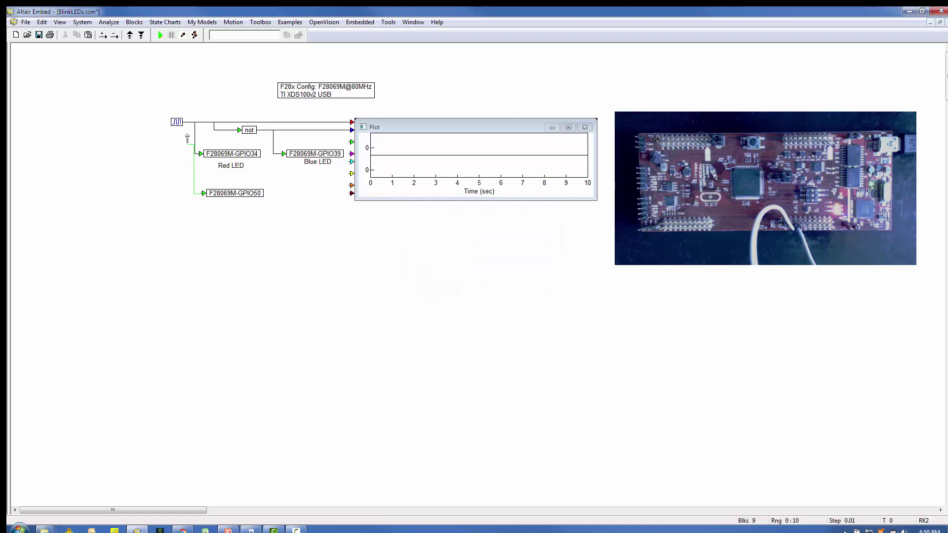
# Add a GPIO input block on channel 51 beside GPIO50 and move the plot right
pyautogui.click(365, 24)
pyautogui.moveTo(395, 131)
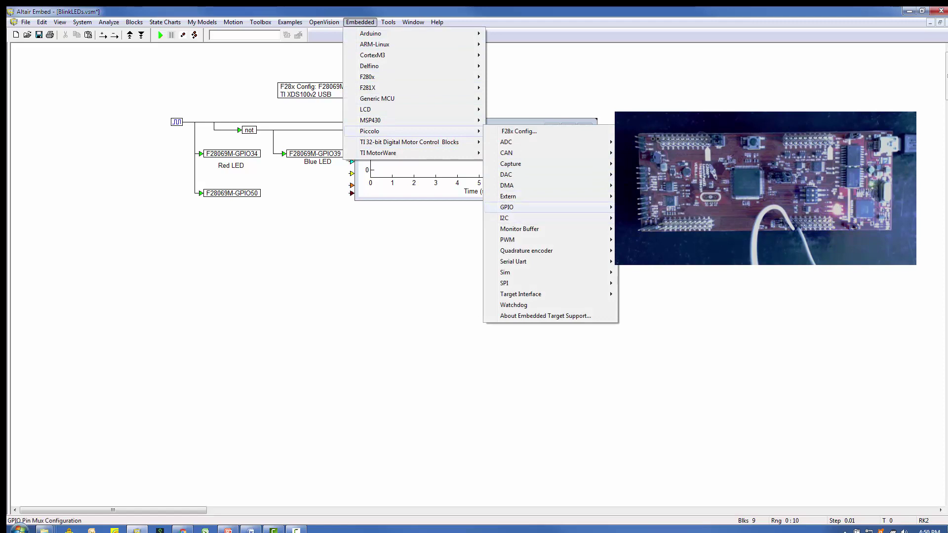
pyautogui.click(506, 207)
pyautogui.click(277, 193)
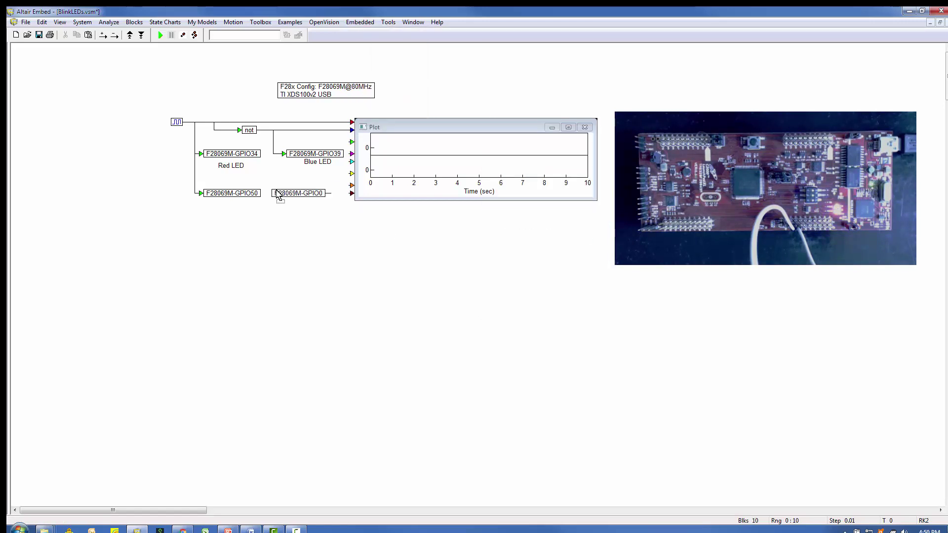
pyautogui.doubleClick(300, 194)
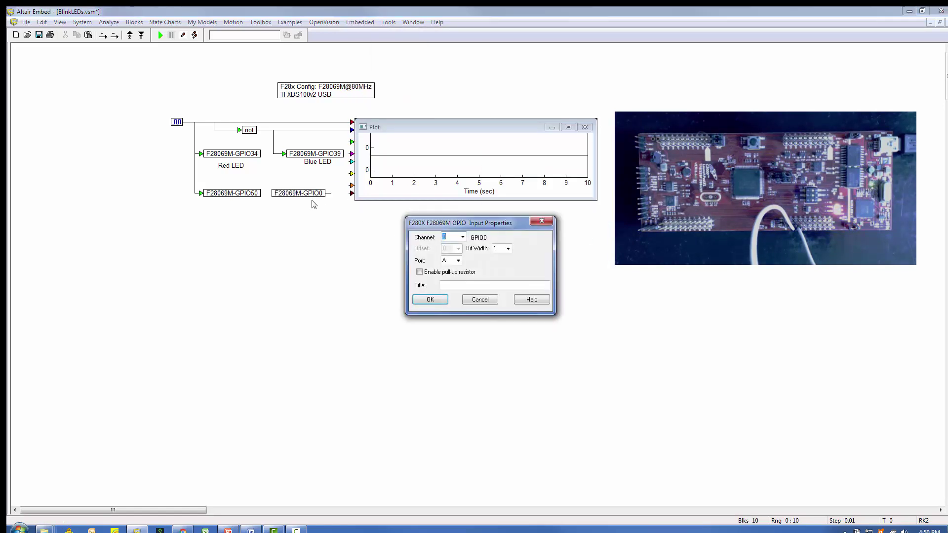
pyautogui.write('51')
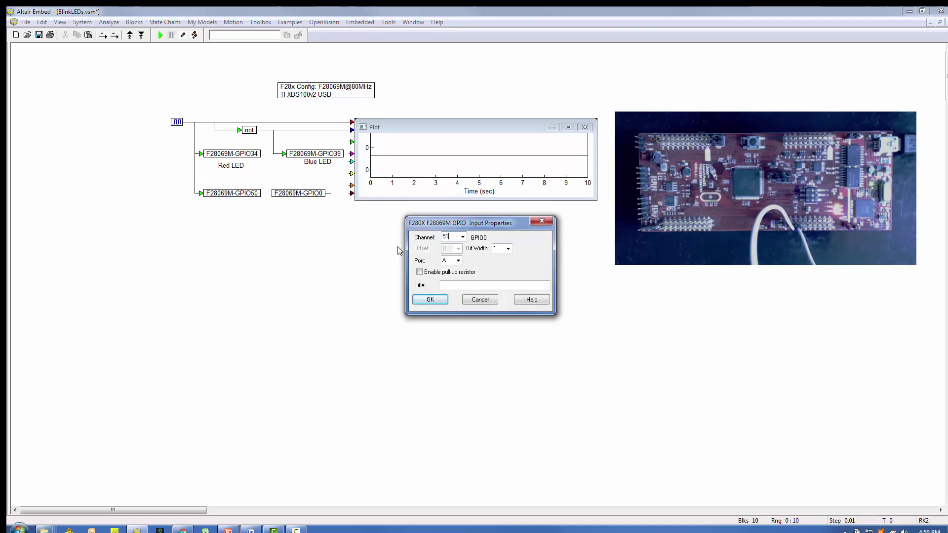
pyautogui.click(434, 299)
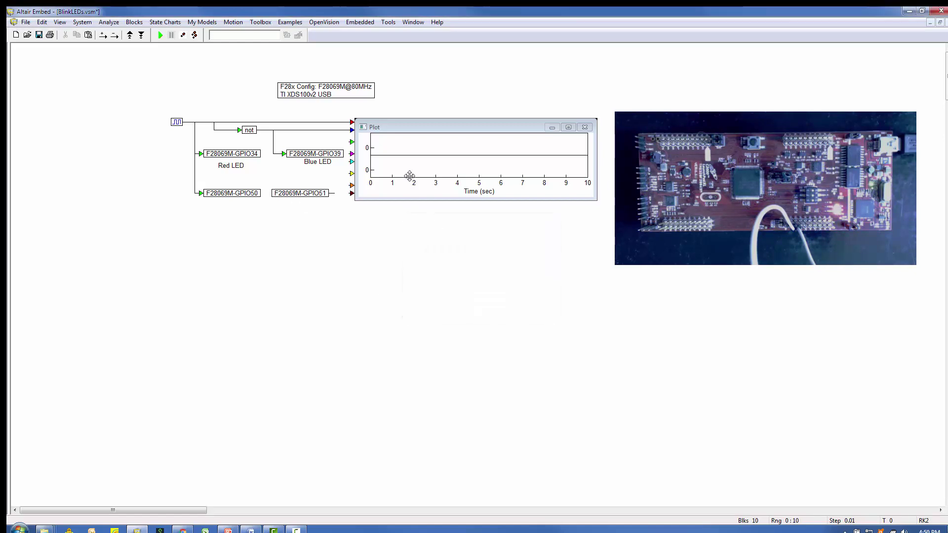
pyautogui.moveTo(413, 174); pyautogui.dragTo(446, 170)
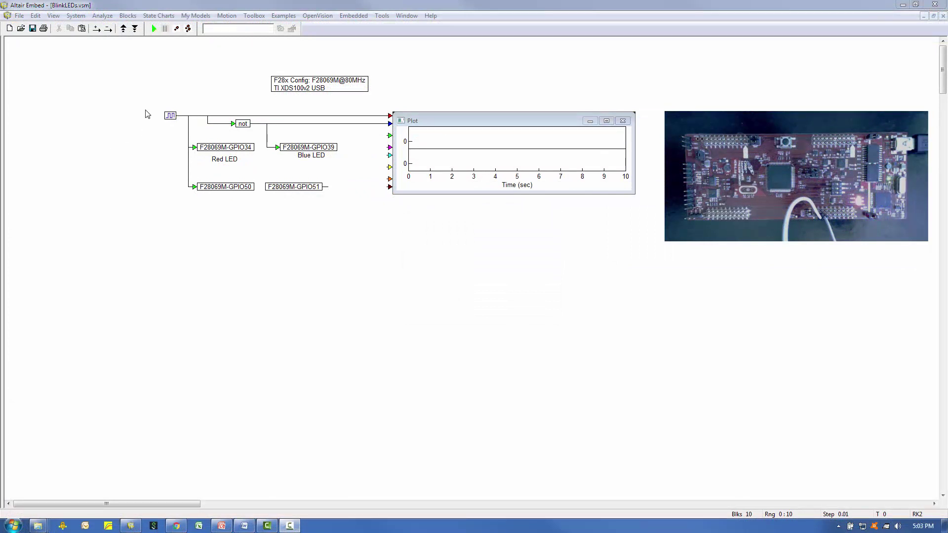
# Group the pulse, not and GPIO blocks into a compound block named 'LED RoundTrip'
pyautogui.moveTo(146, 109); pyautogui.dragTo(329, 212)
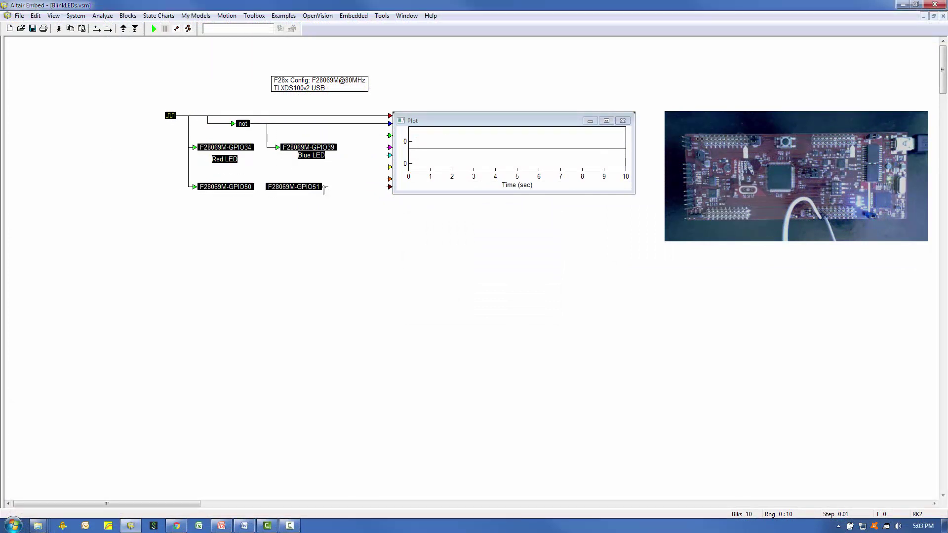
pyautogui.rightClick(319, 147)
pyautogui.click(361, 273)
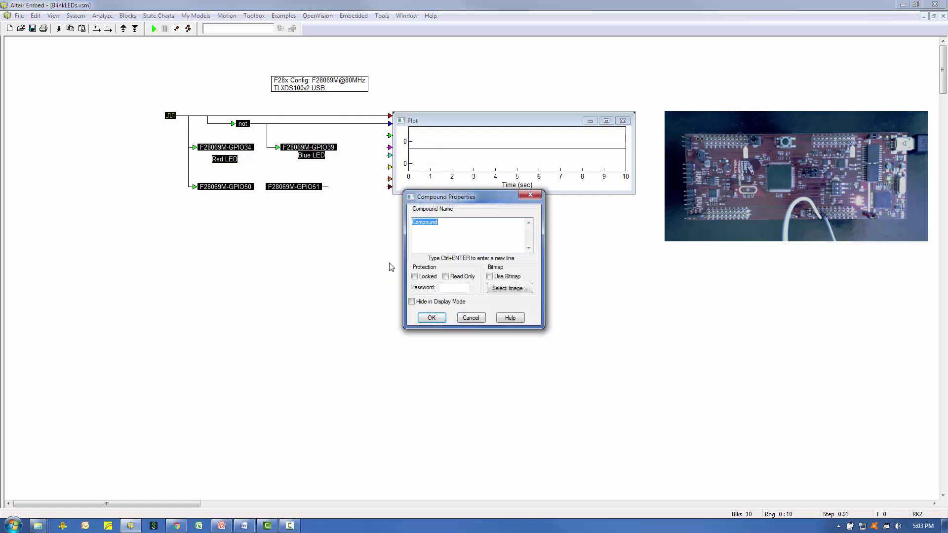
pyautogui.write('LED RoundTrip')
pyautogui.click(433, 319)
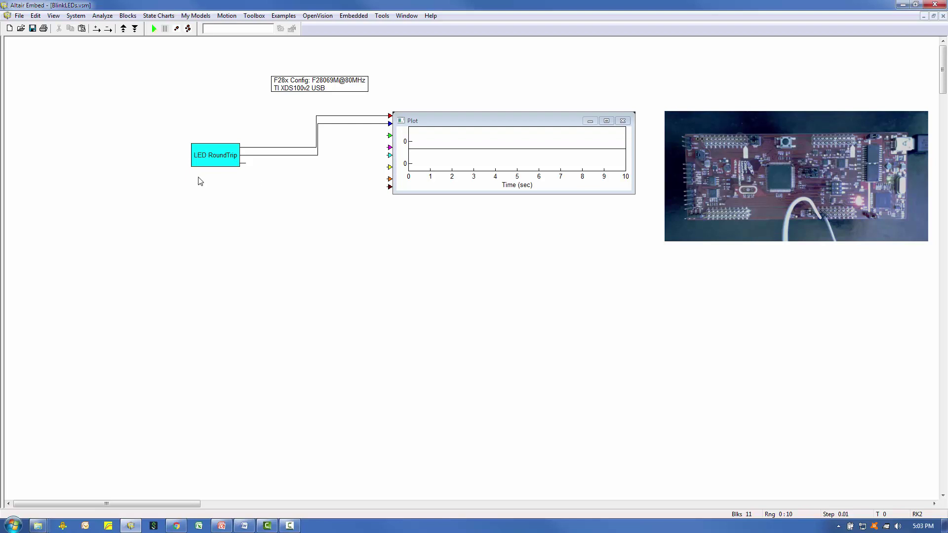
# Label the compound's outputs Red LED Command, Blue LED Command and Pin 12 Digital Input, then go back up
pyautogui.rightClick(209, 158)
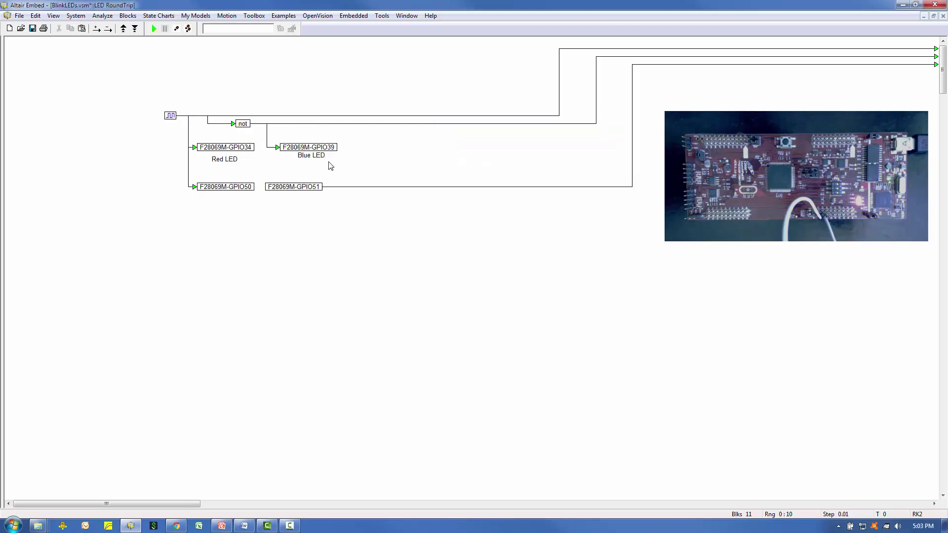
pyautogui.rightClick(936, 51)
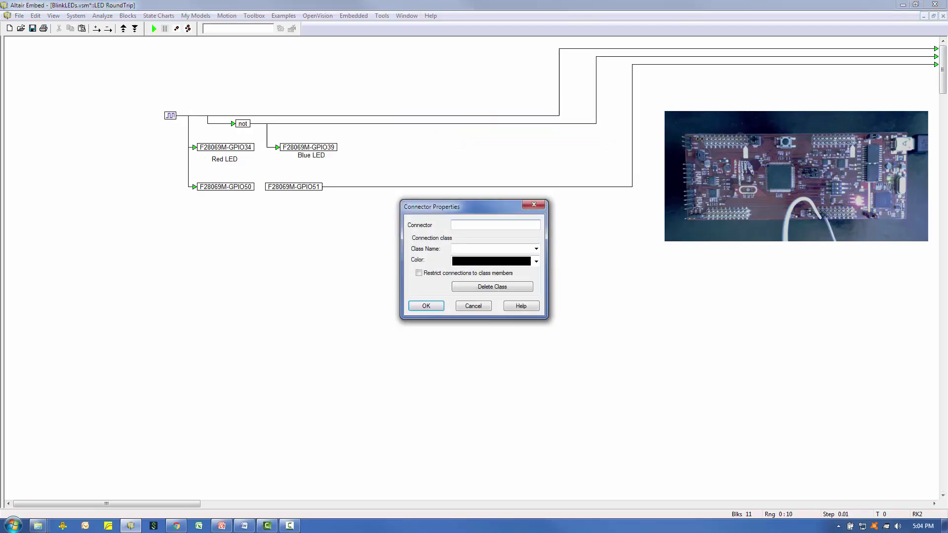
pyautogui.write('Red LED Command')
pyautogui.press('Return')
pyautogui.rightClick(937, 57)
pyautogui.write('Blue LED Command')
pyautogui.press('Return')
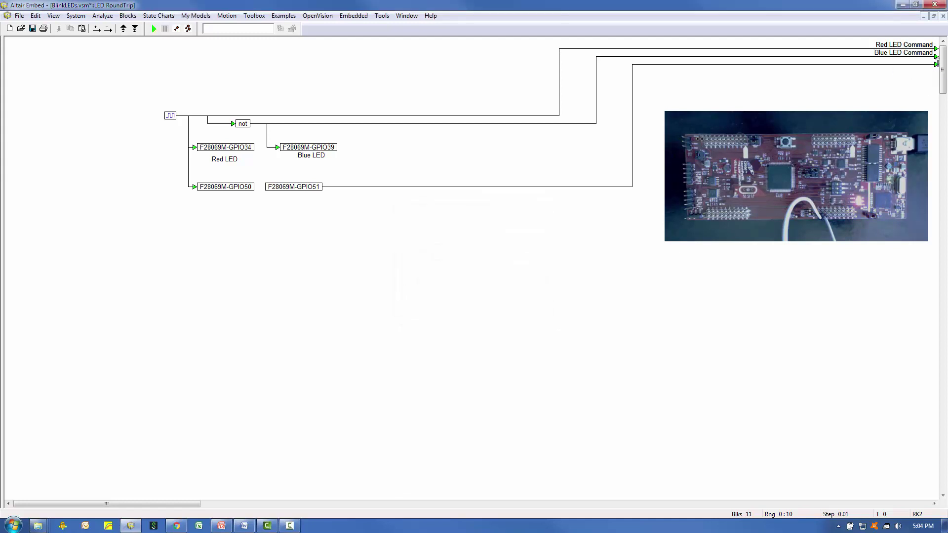
pyautogui.rightClick(936, 65)
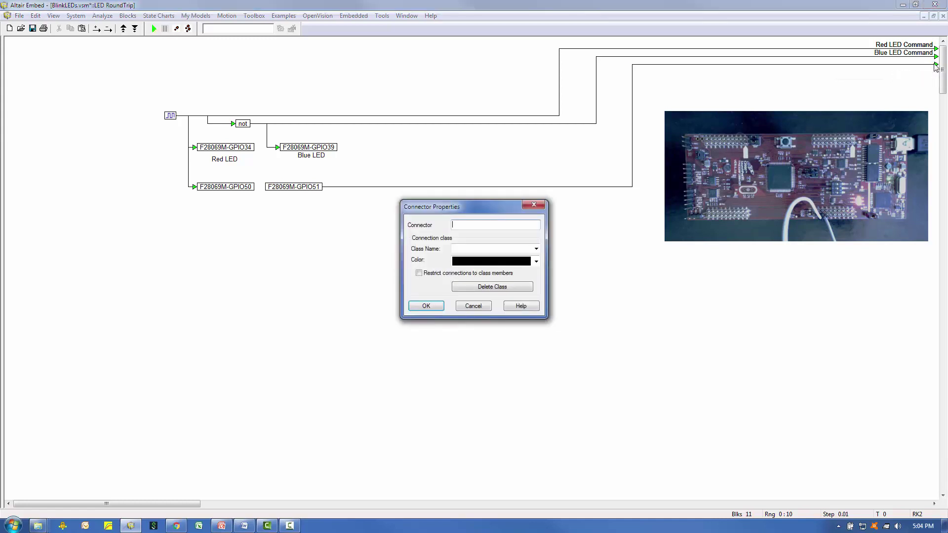
pyautogui.write('Pin 12 Digital Input')
pyautogui.press('Return')
pyautogui.rightClick(458, 275)
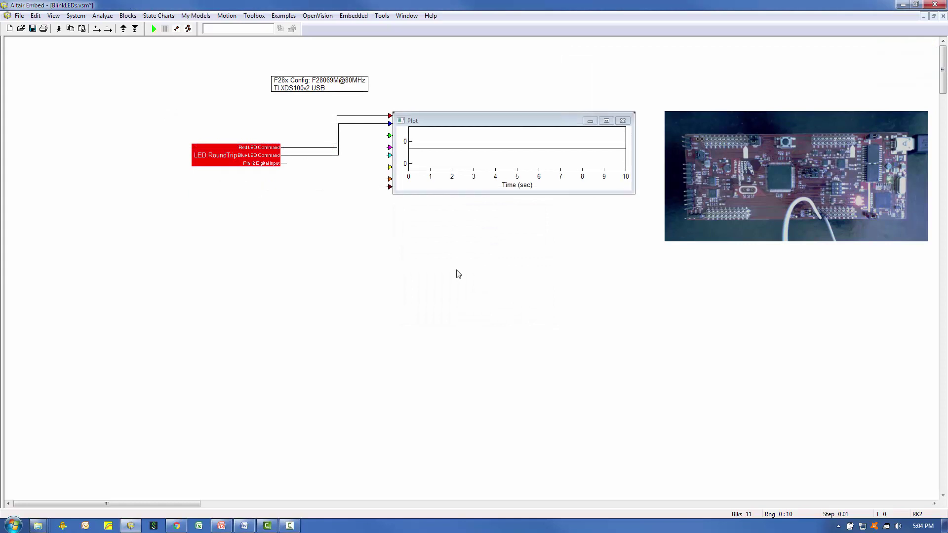
# Wire Pin 12 Digital Input to the plot, set Sub Plot Count to 3, and enlarge the plot window
pyautogui.moveTo(283, 164); pyautogui.dragTo(390, 135)
pyautogui.rightClick(476, 154)
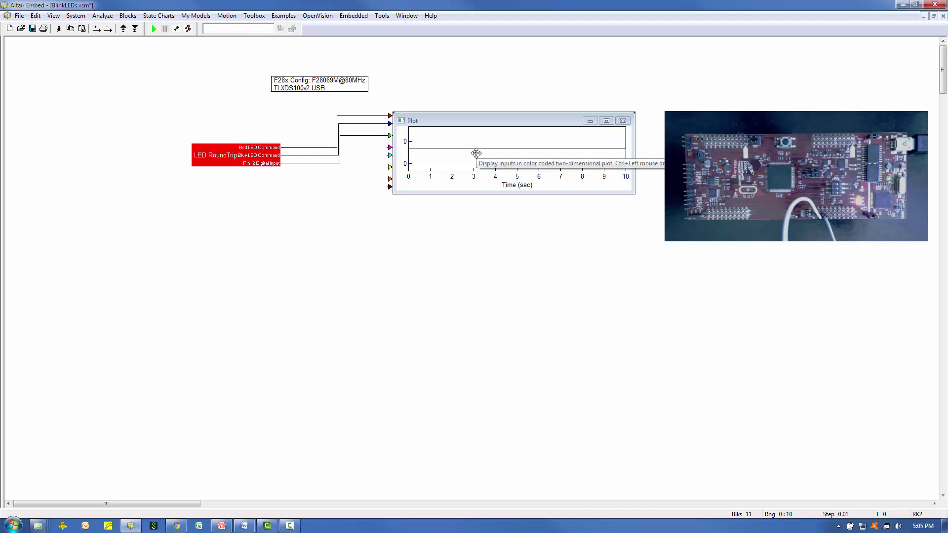
pyautogui.click(447, 186)
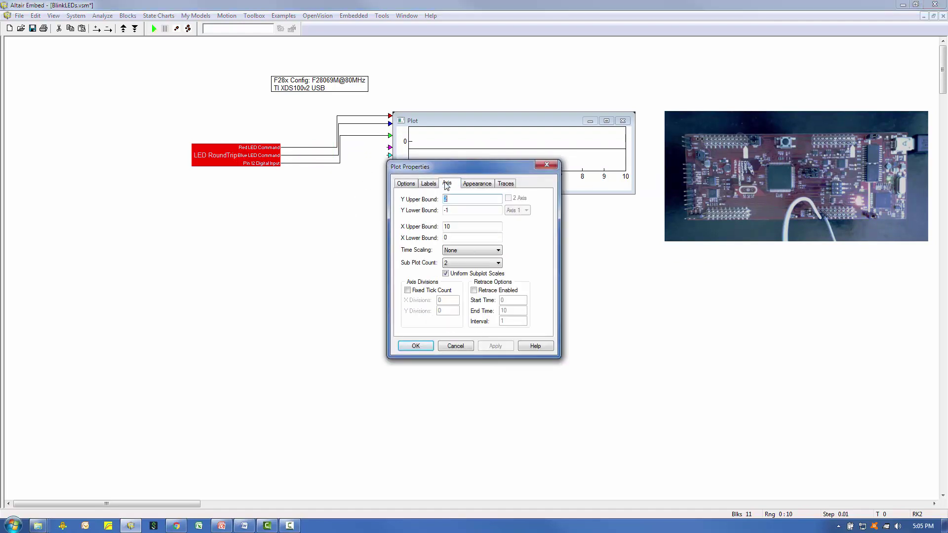
pyautogui.click(448, 264)
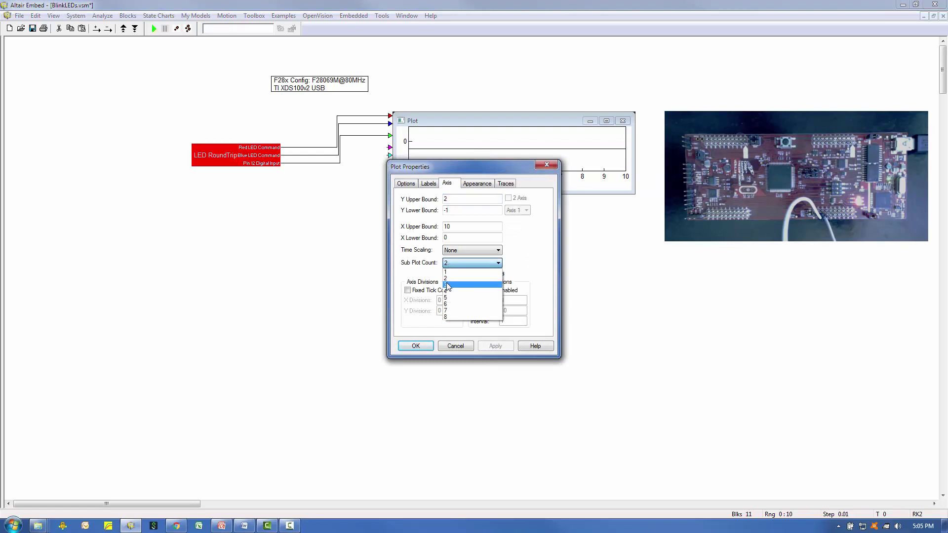
pyautogui.click(447, 286)
pyautogui.click(418, 345)
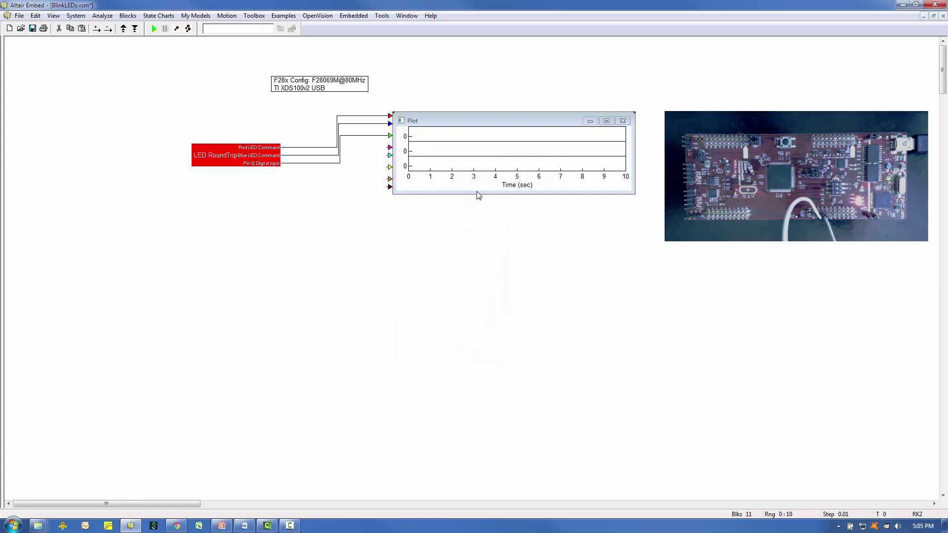
pyautogui.moveTo(476, 194); pyautogui.dragTo(471, 304)
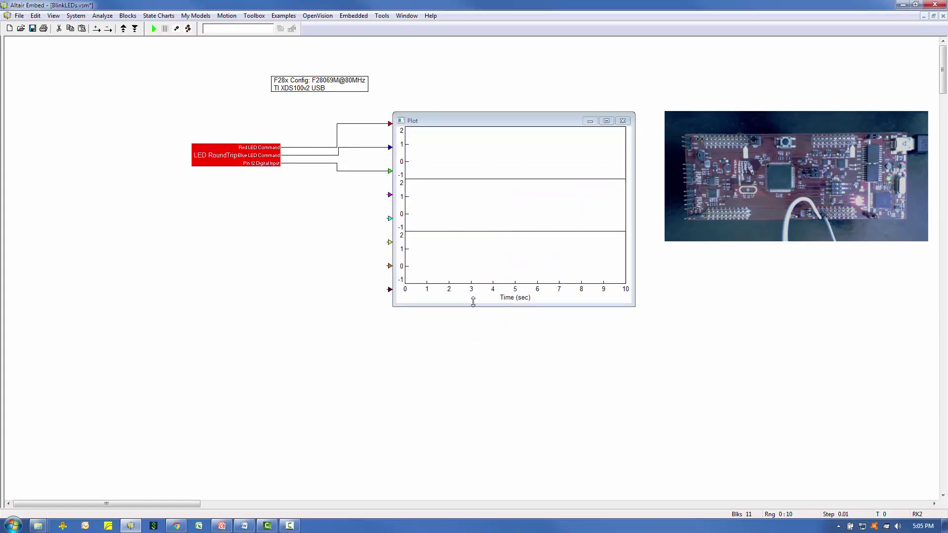
pyautogui.moveTo(474, 252); pyautogui.dragTo(443, 261)
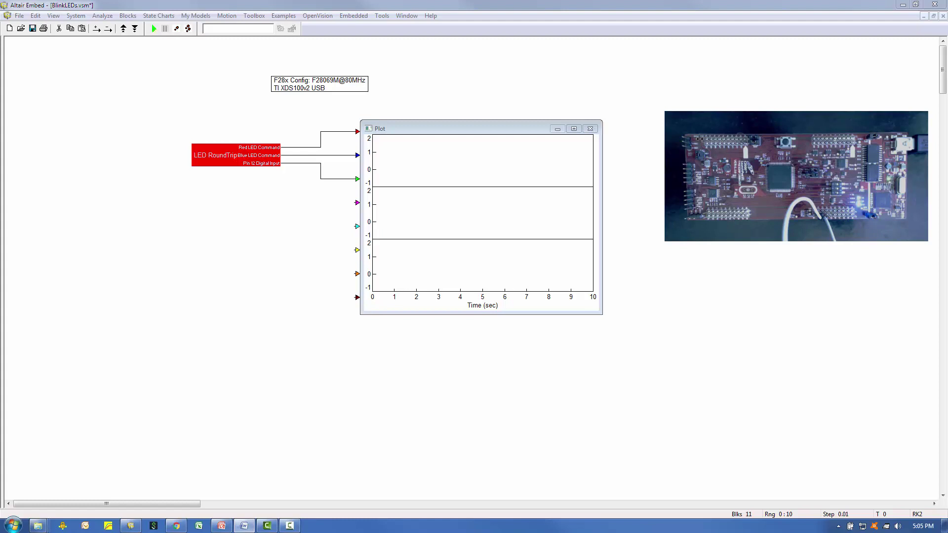
# Generate and compile BlinkLEDs.c for F280X from the selected LED RoundTrip block, using its compound edge pins
pyautogui.click(260, 199)
pyautogui.moveTo(203, 129); pyautogui.dragTo(284, 171)
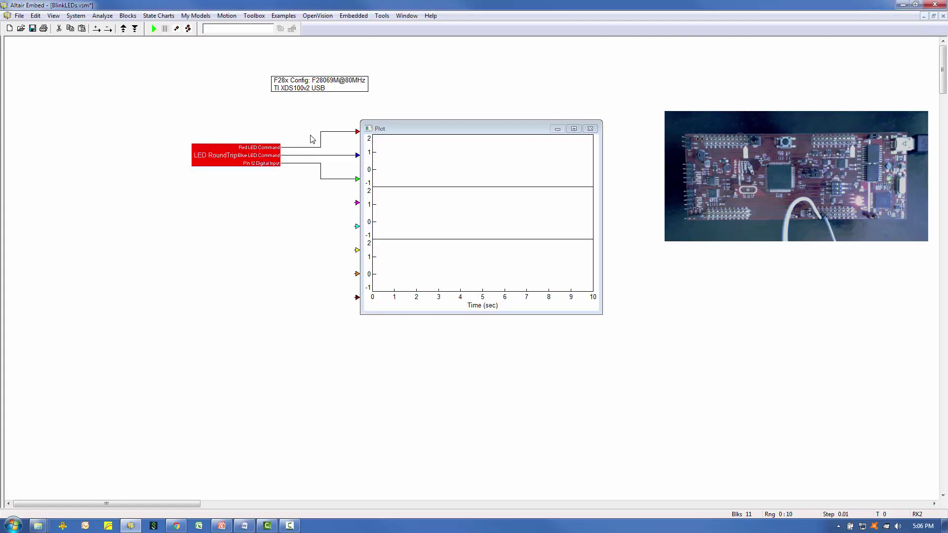
pyautogui.click(381, 17)
pyautogui.moveTo(399, 20)
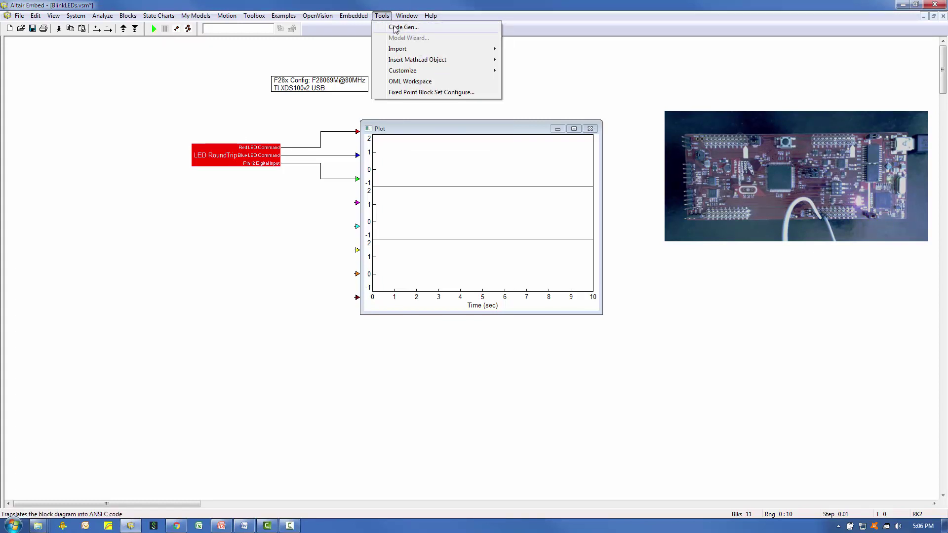
pyautogui.click(395, 28)
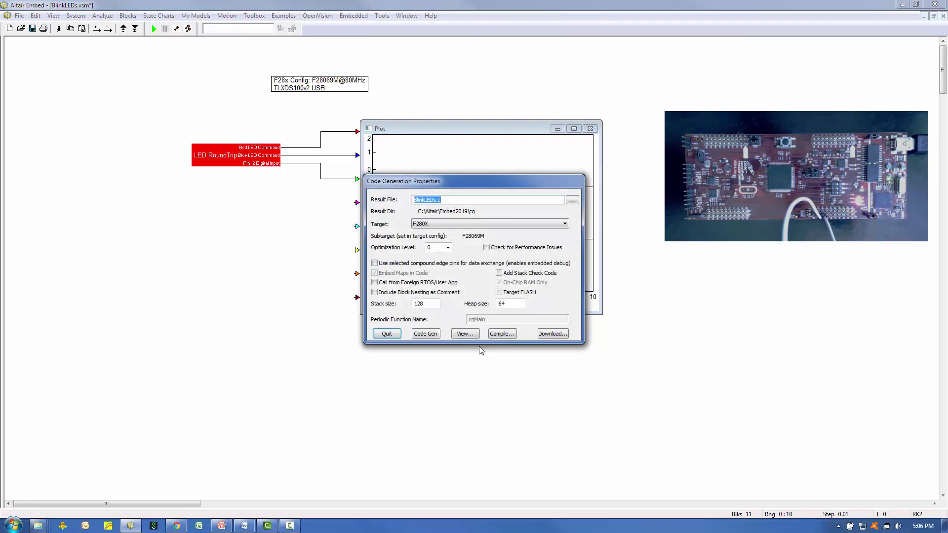
pyautogui.click(417, 263)
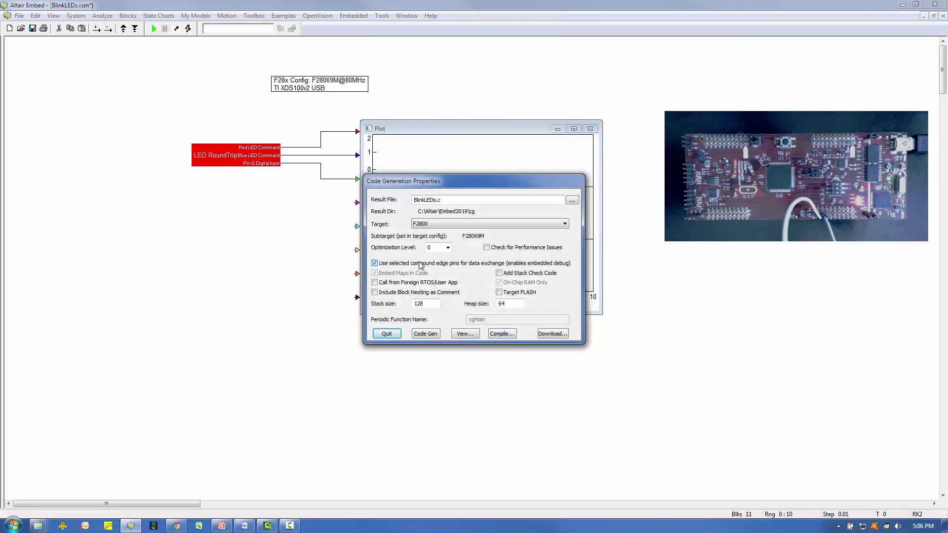
pyautogui.click(502, 335)
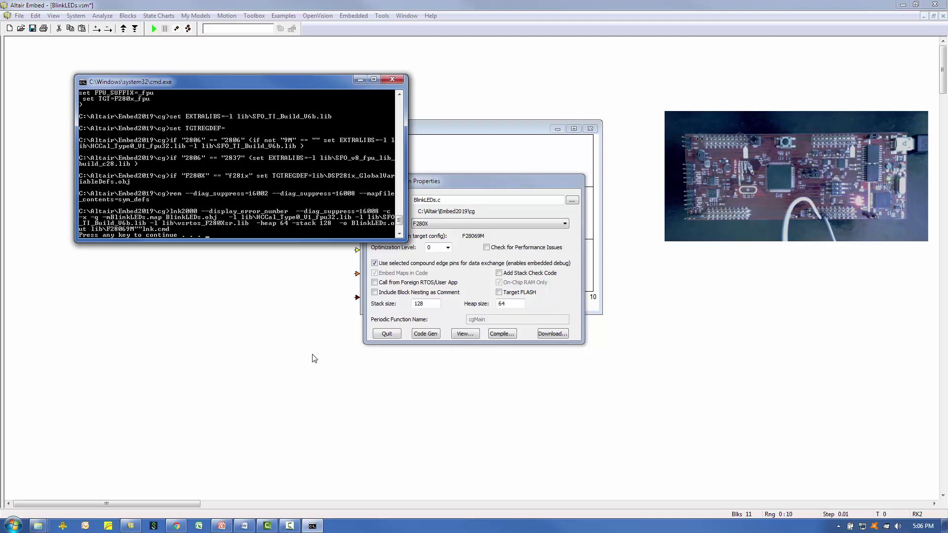
pyautogui.press('Return')
pyautogui.click(388, 334)
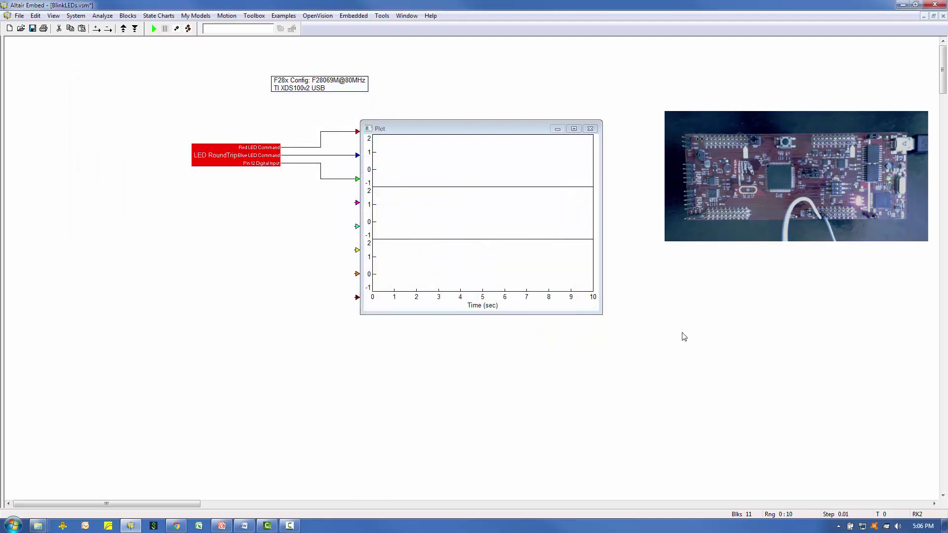
# Place a Piccolo Target Interface block below the LED RoundTrip block
pyautogui.click(441, 84)
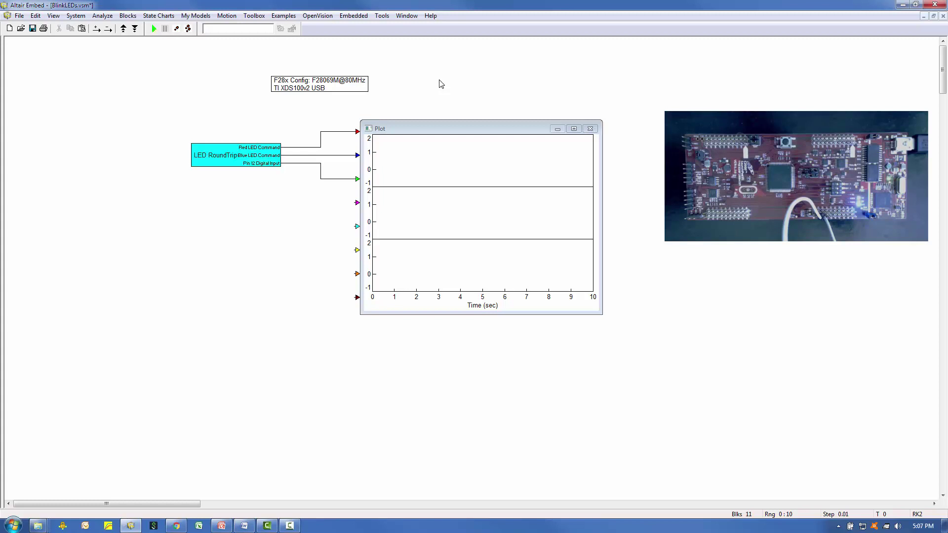
pyautogui.click(354, 16)
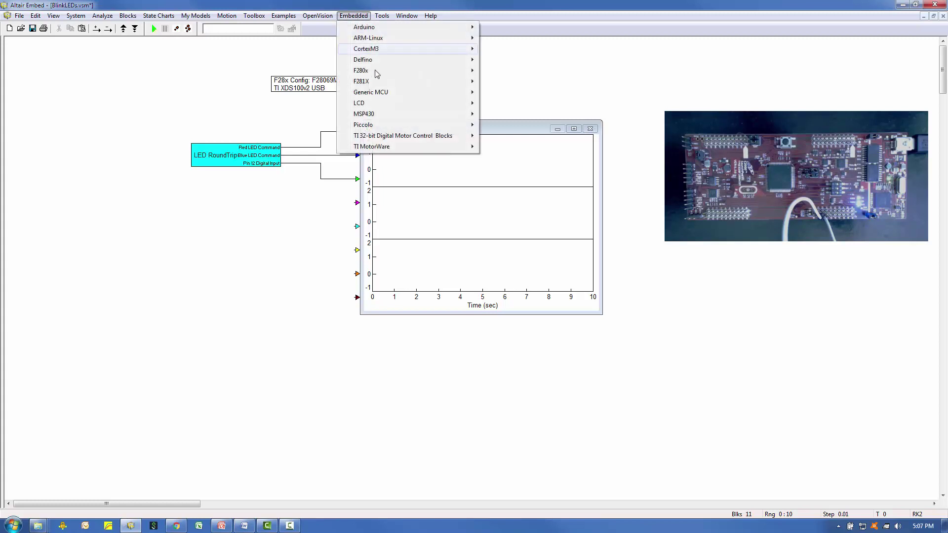
pyautogui.moveTo(376, 127)
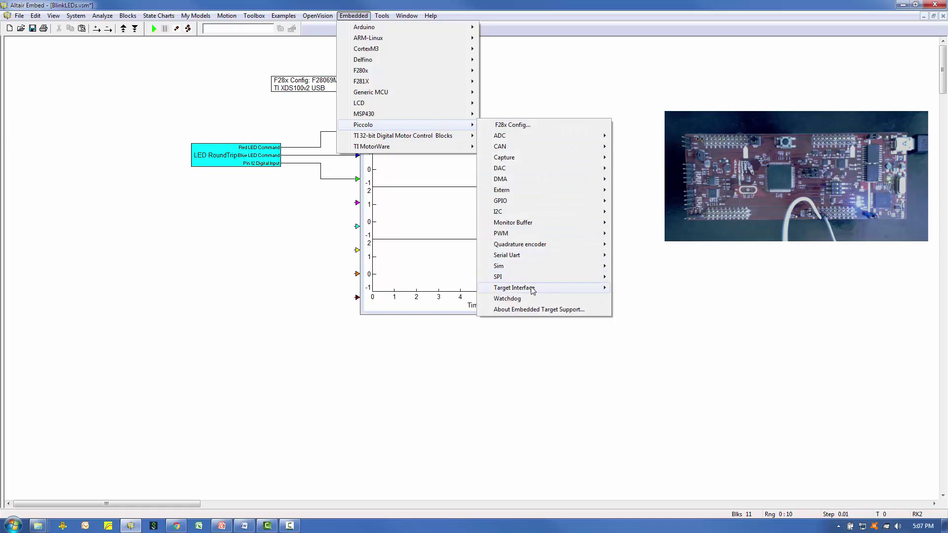
pyautogui.moveTo(529, 292)
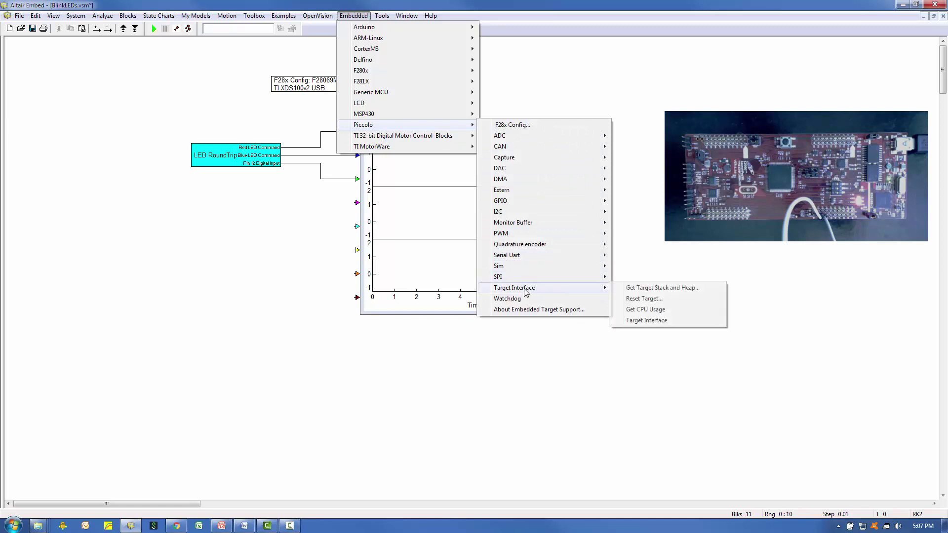
pyautogui.click(647, 320)
pyautogui.click(206, 197)
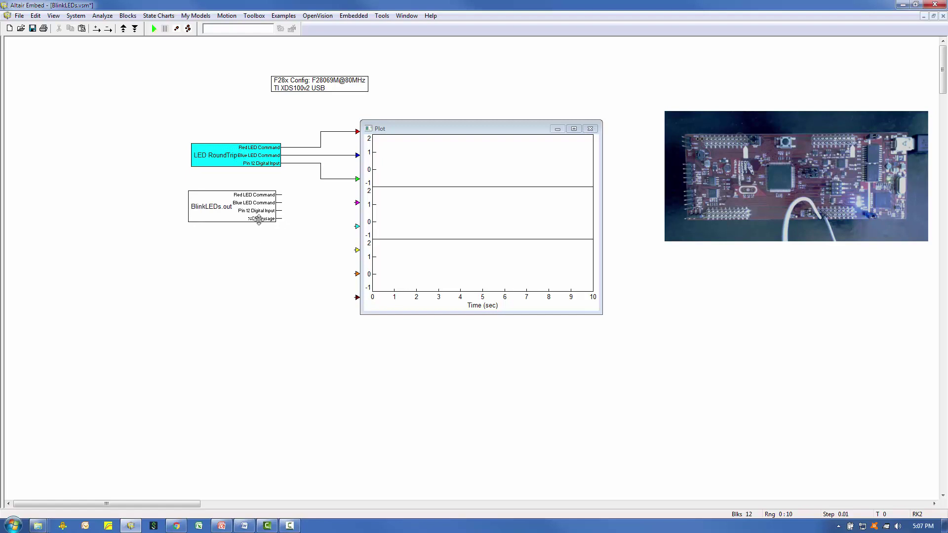
# Confirm the BlinkLEDs.out execution file path, then wire the Red LED Command output to the plot
pyautogui.doubleClick(250, 209)
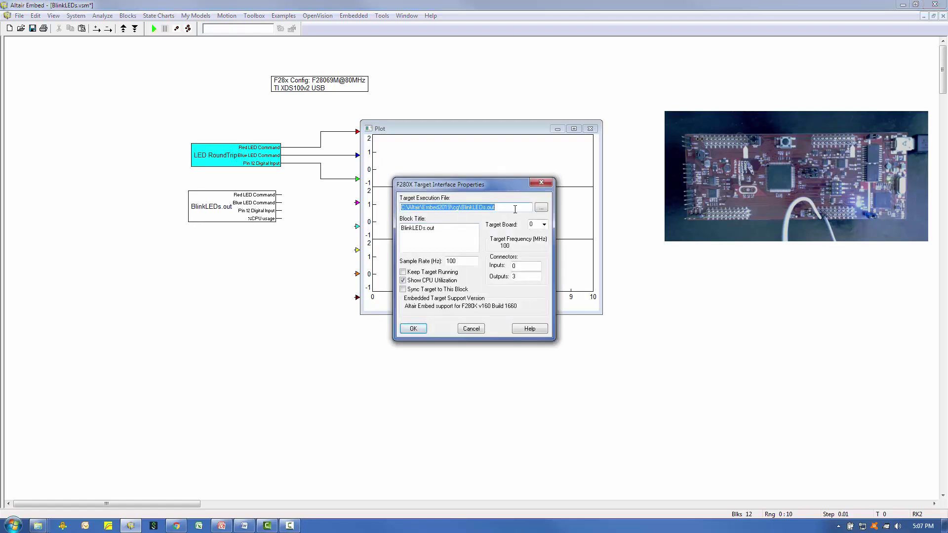
pyautogui.moveTo(515, 210); pyautogui.dragTo(391, 207)
pyautogui.click(414, 328)
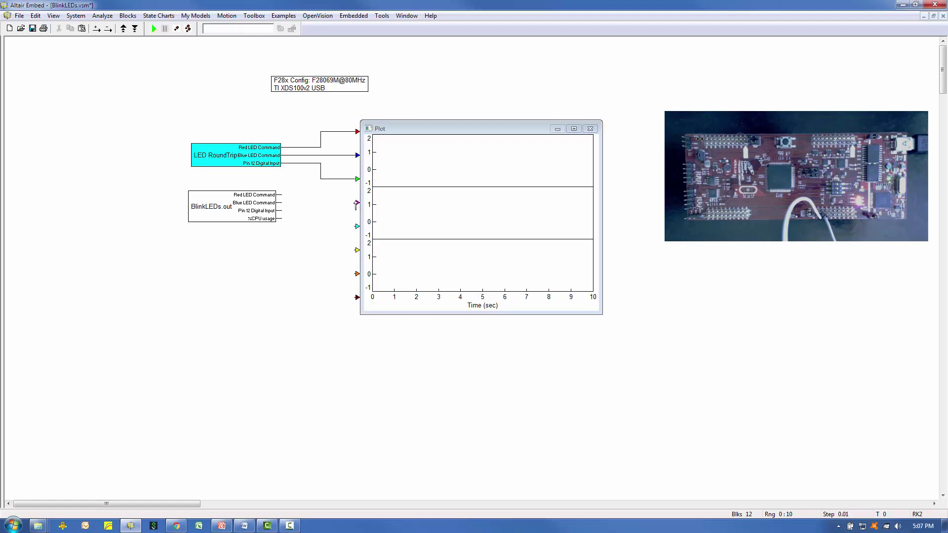
pyautogui.moveTo(358, 207); pyautogui.dragTo(278, 213)
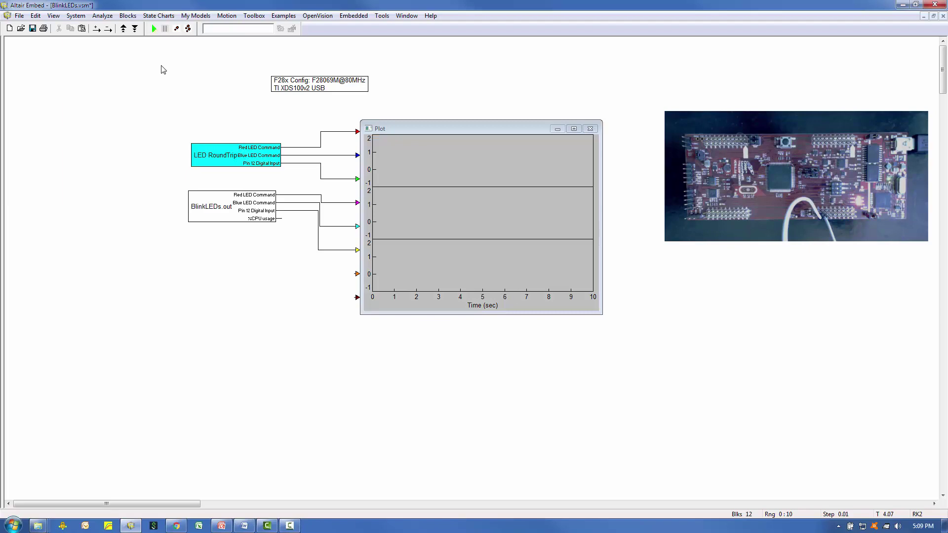
# Run the model on the F280X target and stop it at about 9 seconds
pyautogui.click(154, 29)
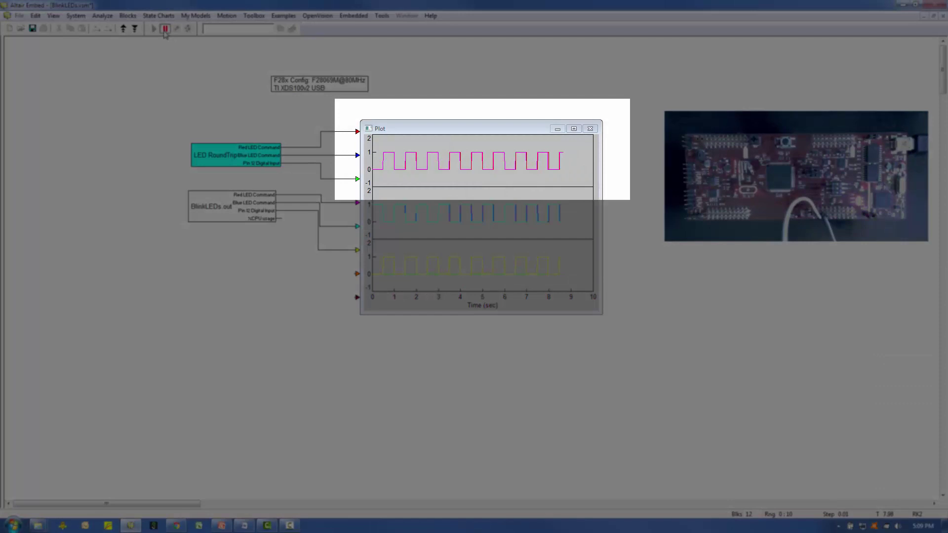
pyautogui.click(165, 30)
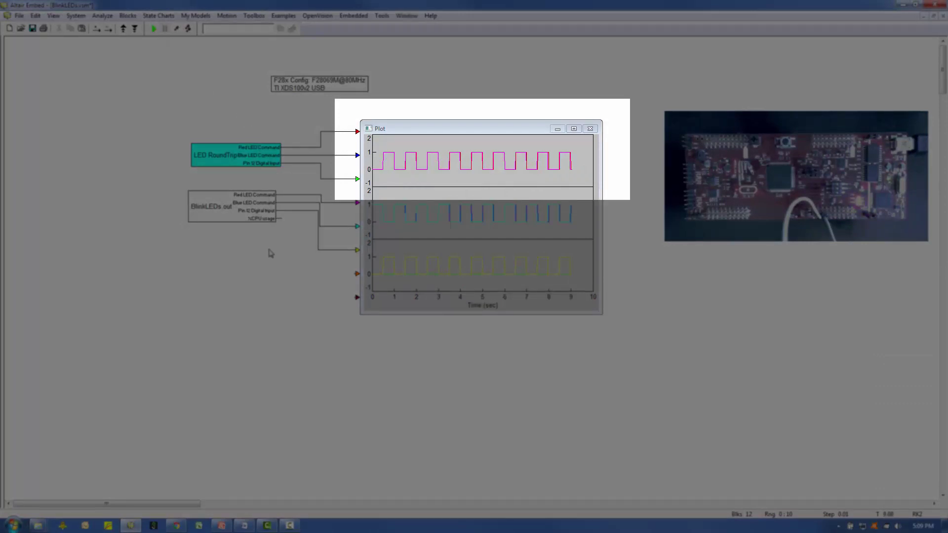